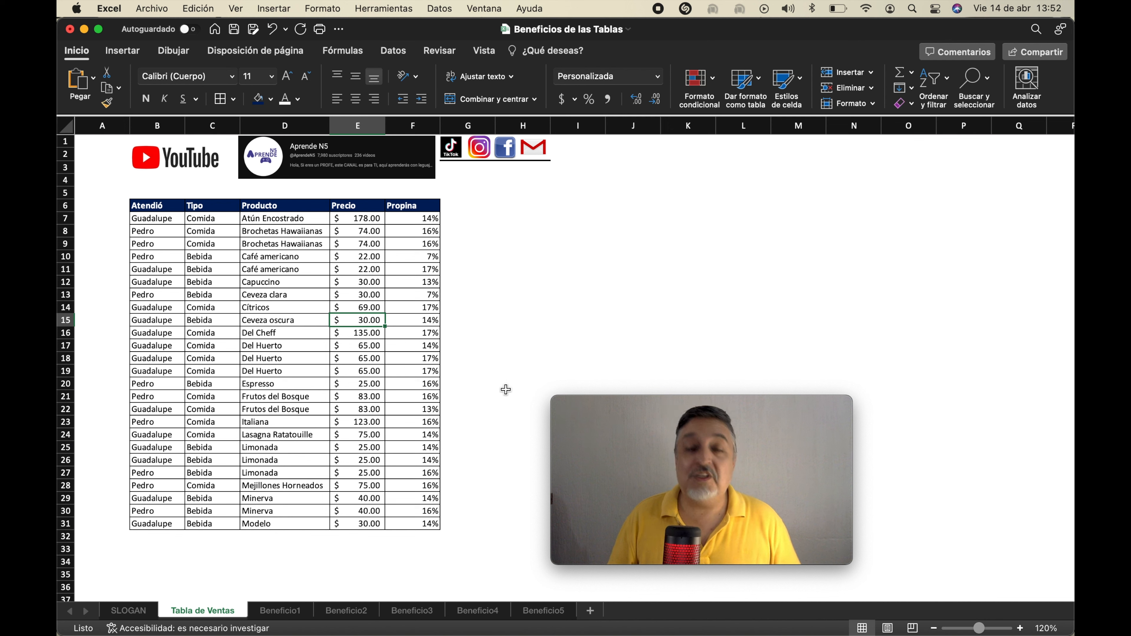
# Step: Open the Beneficio5 sheet and filter its table by each server in turn with the Atendió slicer
pyautogui.click(542, 611)
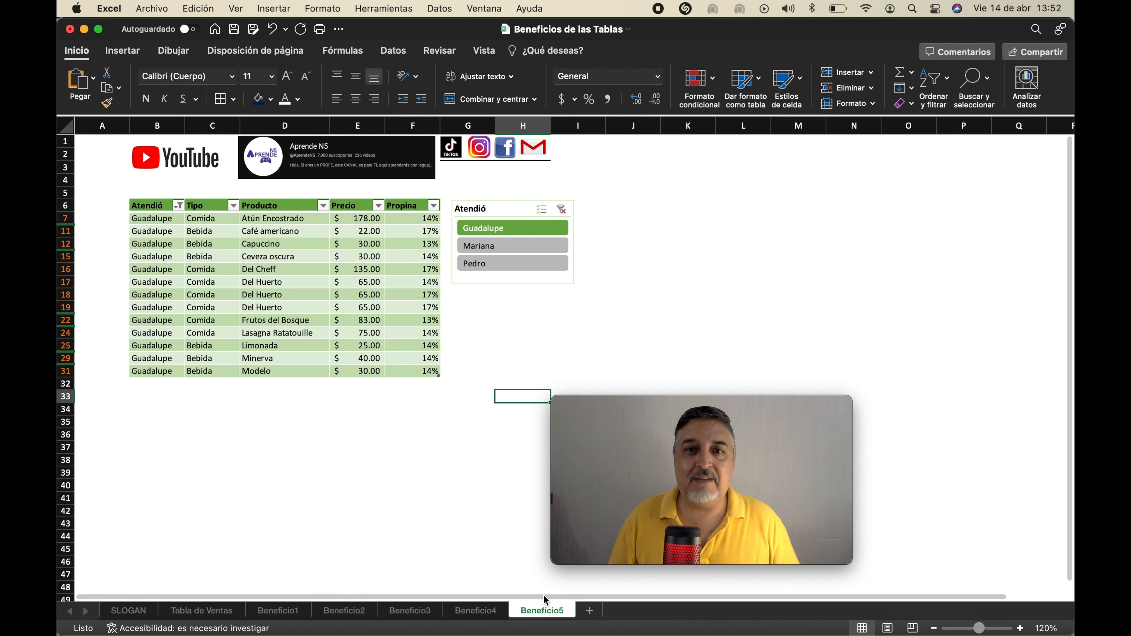
pyautogui.click(505, 245)
pyautogui.click(507, 263)
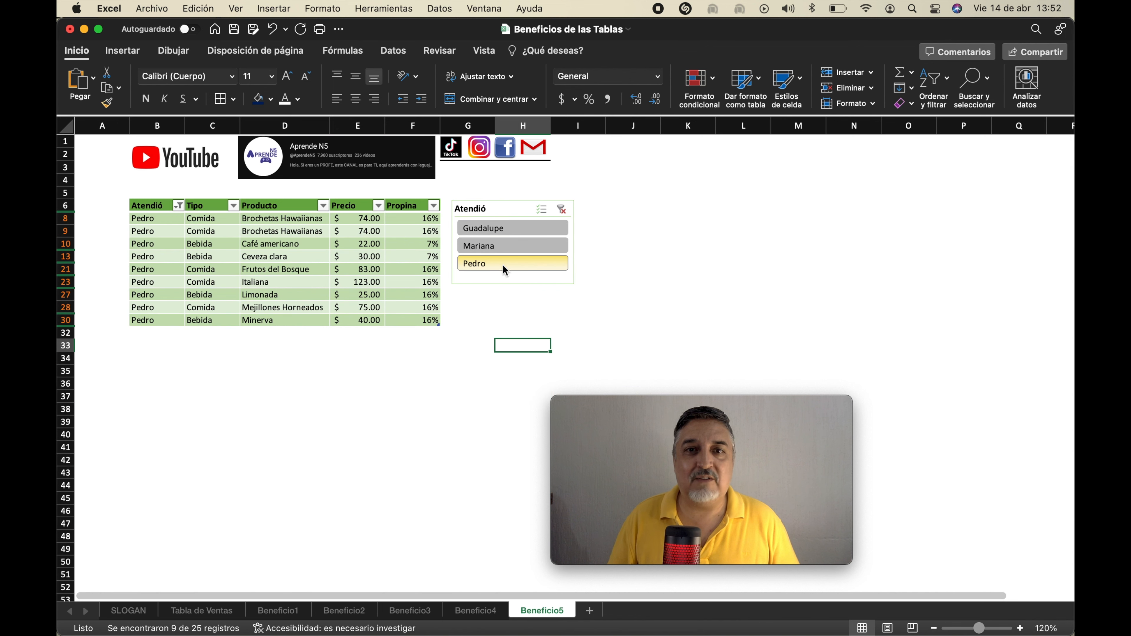
pyautogui.click(506, 248)
pyautogui.click(506, 226)
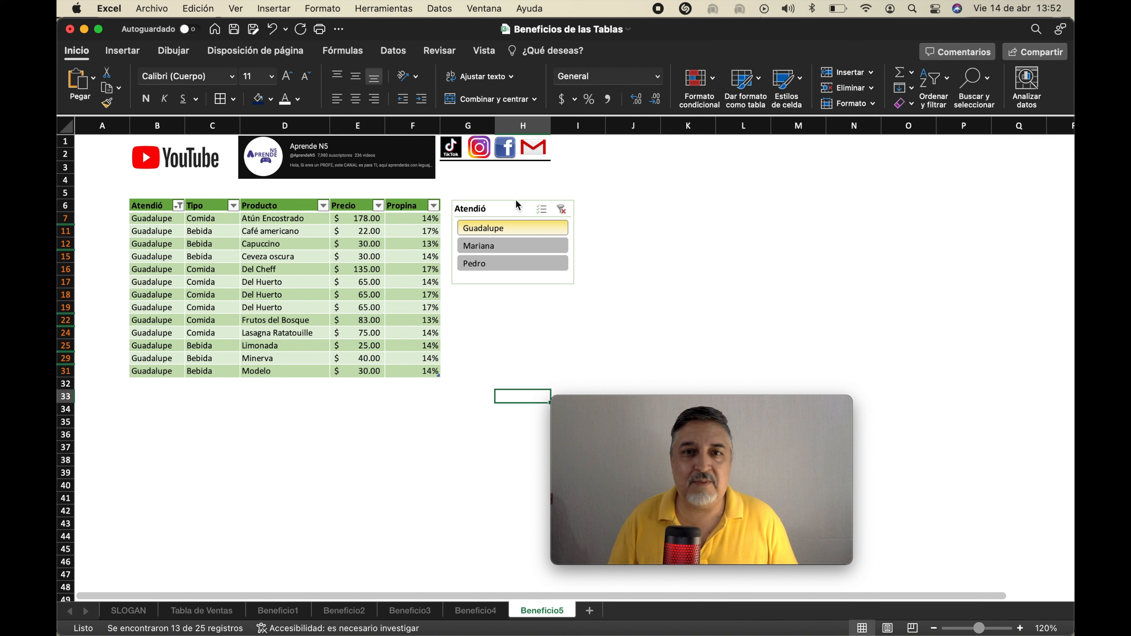
pyautogui.click(508, 246)
pyautogui.click(511, 265)
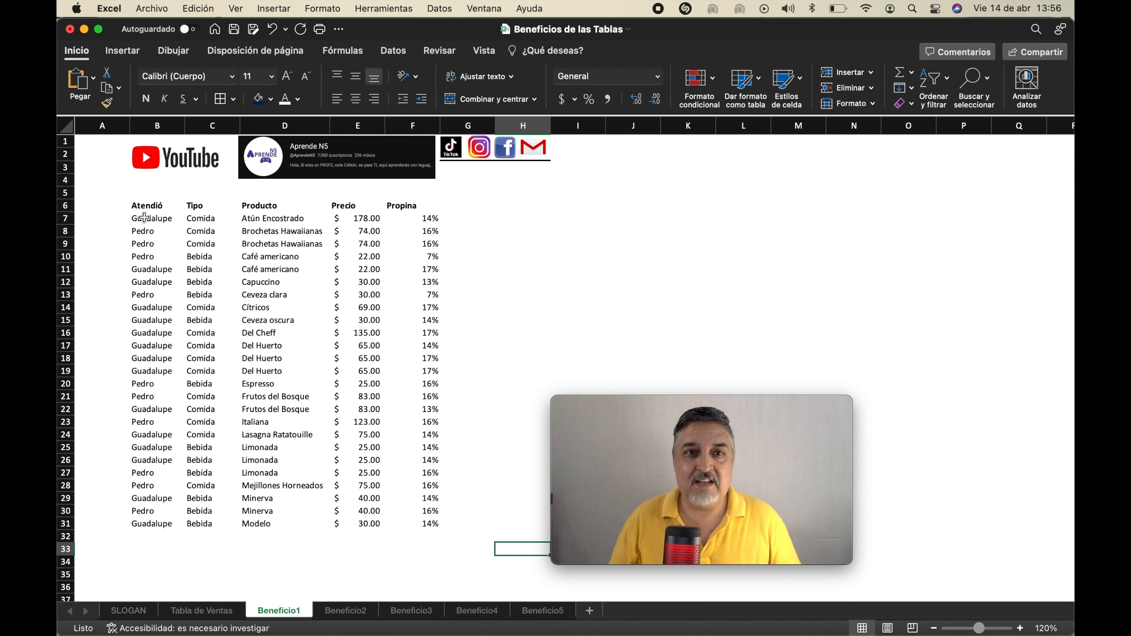
# Step: Apply borders to all cells of the sales data B6:F31 on the Beneficio1 sheet
pyautogui.moveTo(145, 208); pyautogui.dragTo(404, 518)
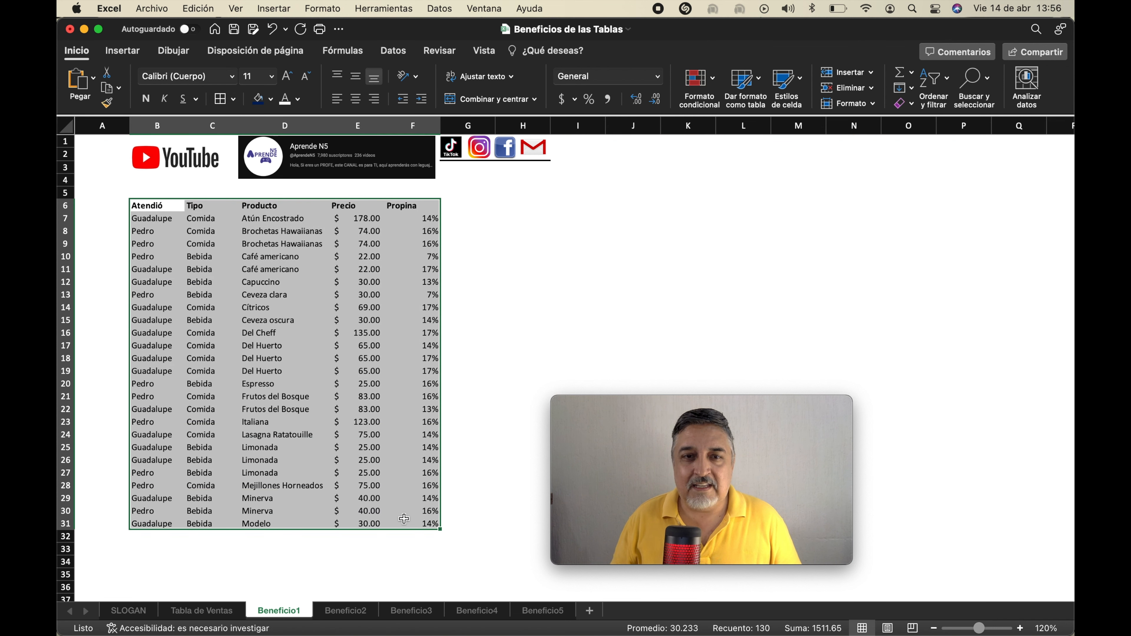
pyautogui.click(221, 99)
pyautogui.click(414, 537)
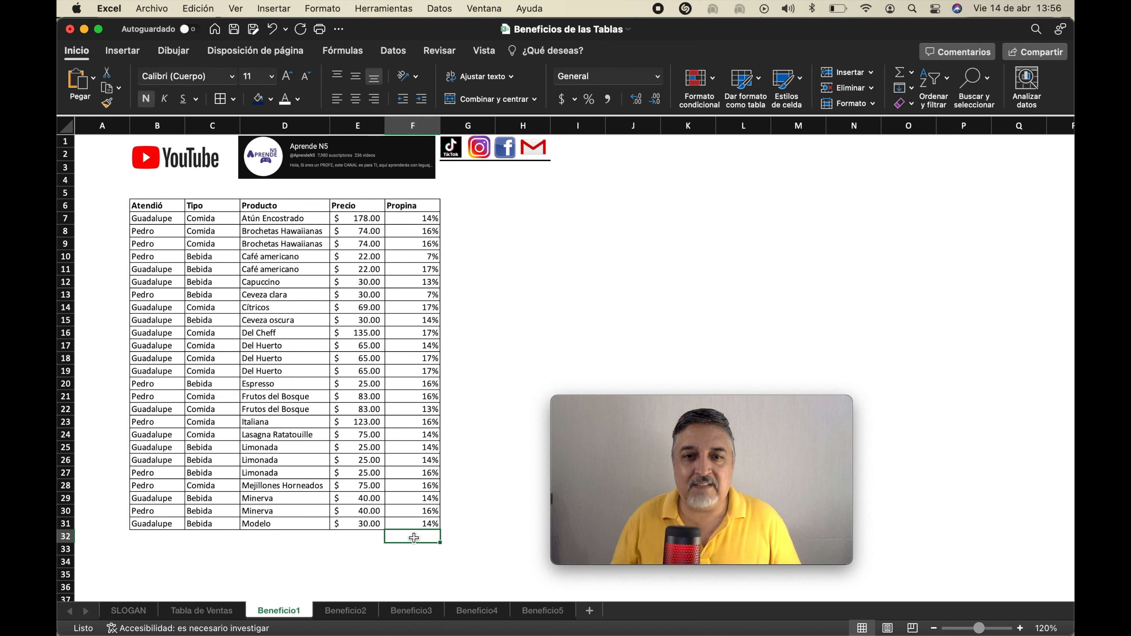
# Step: Sum the Precio column in cell E32 with AutoSum, and clear that total
pyautogui.click(373, 542)
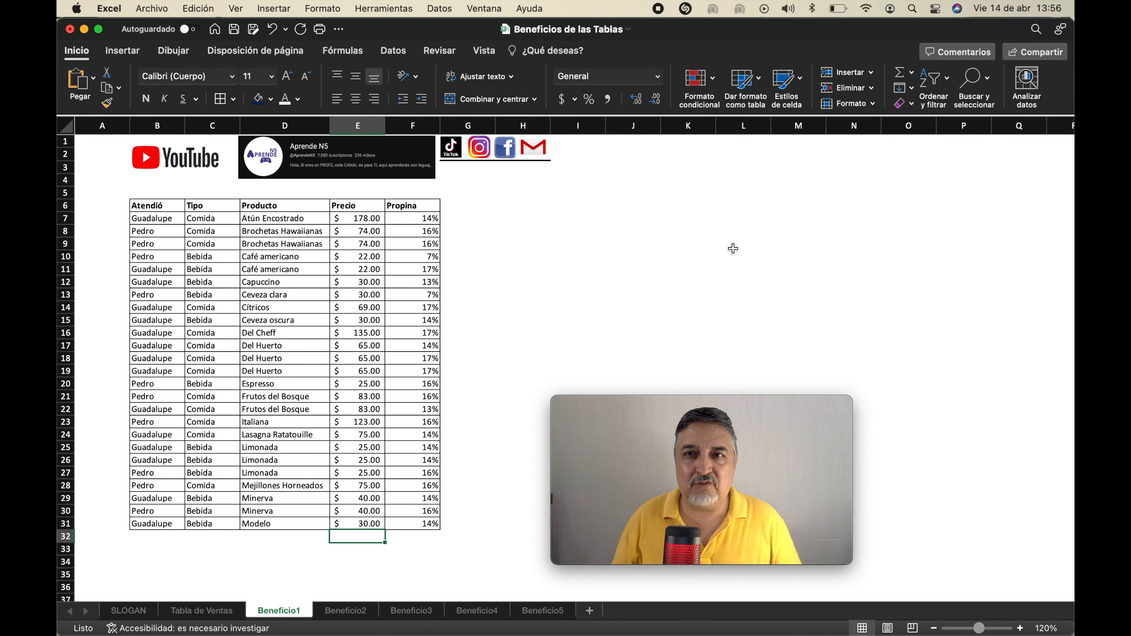
pyautogui.click(902, 74)
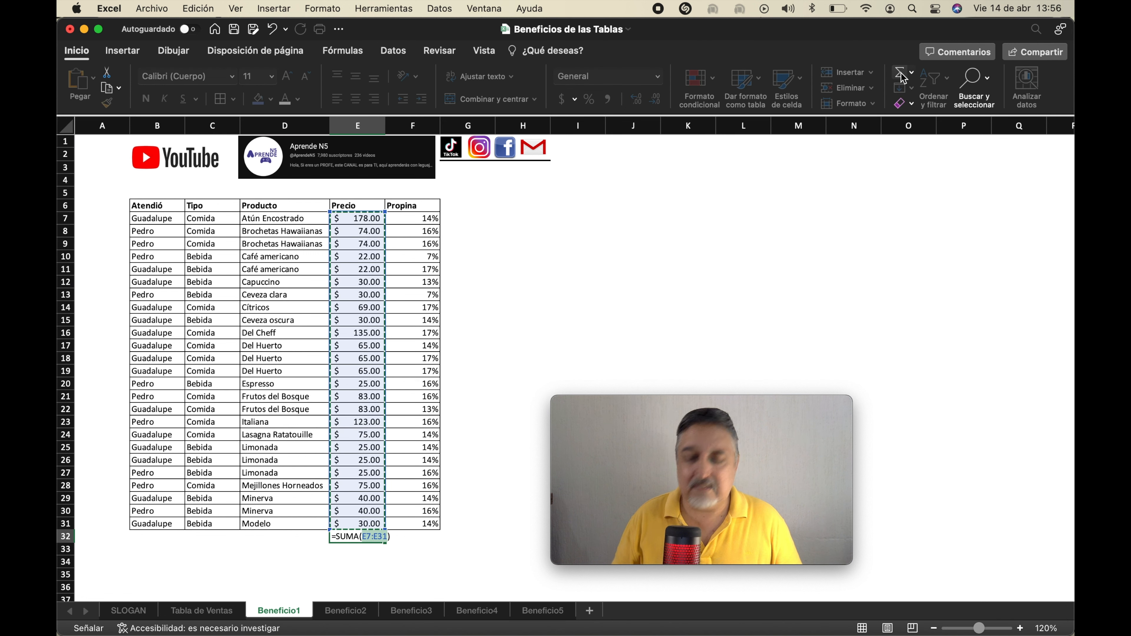
pyautogui.press('Return')
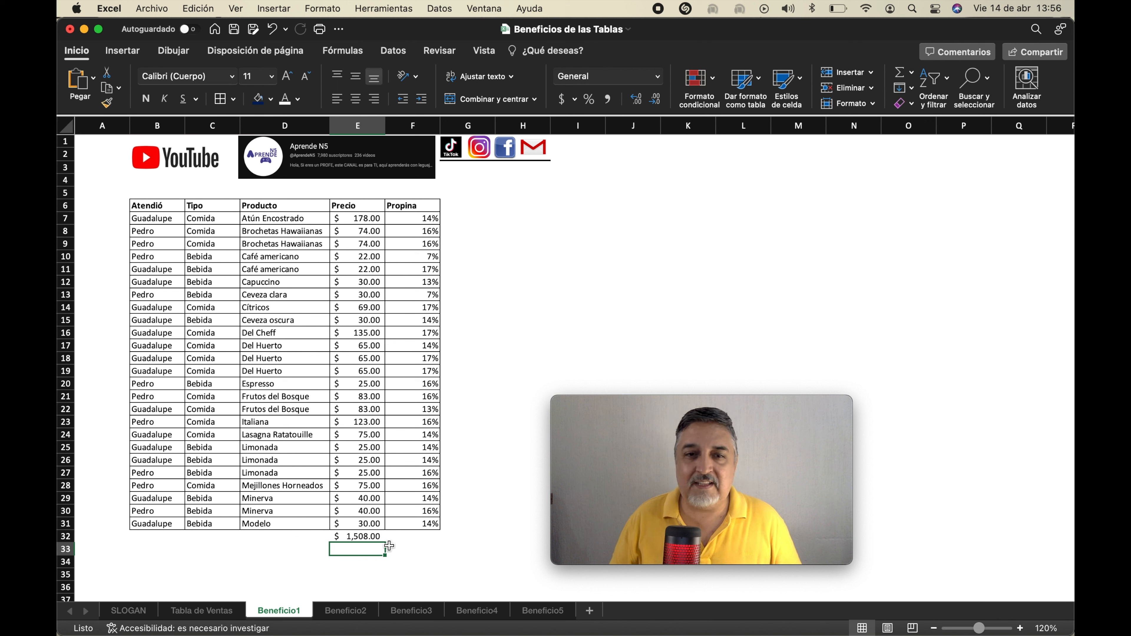
pyautogui.click(366, 537)
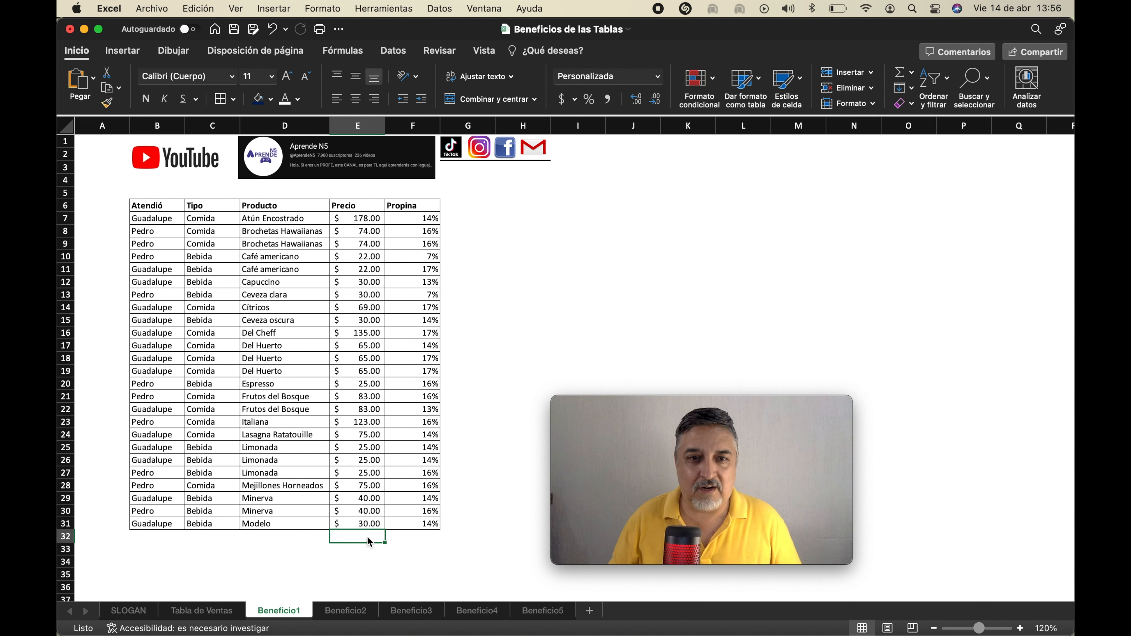
# Step: Convert the sales data B6:F31 into a table, keeping the option that it has headers
pyautogui.click(288, 259)
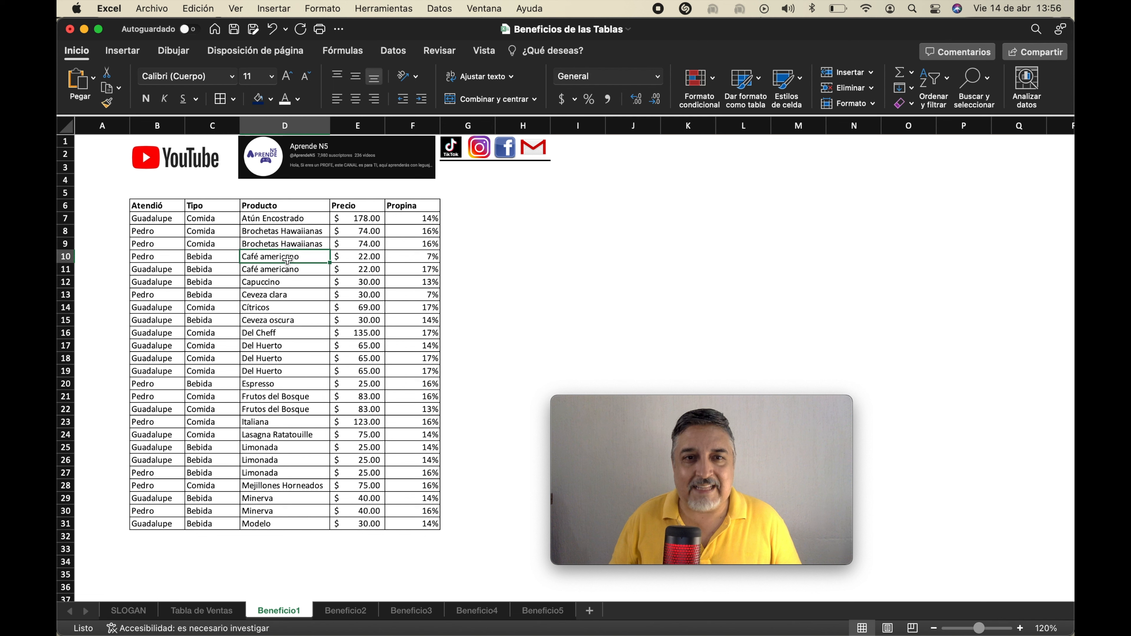
pyautogui.click(136, 53)
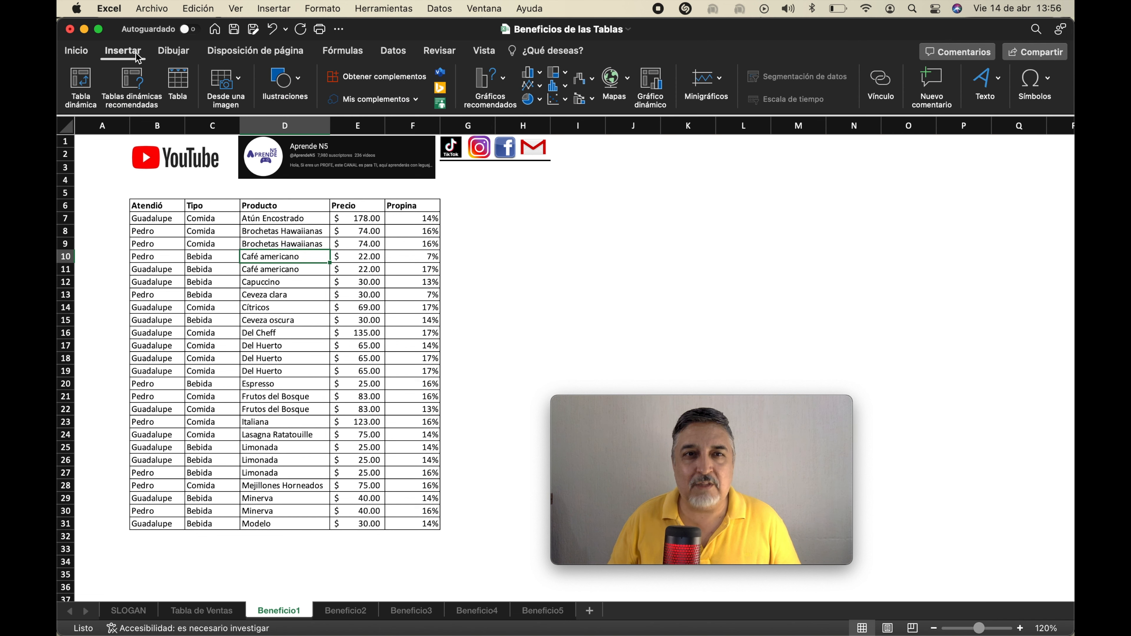
pyautogui.click(179, 84)
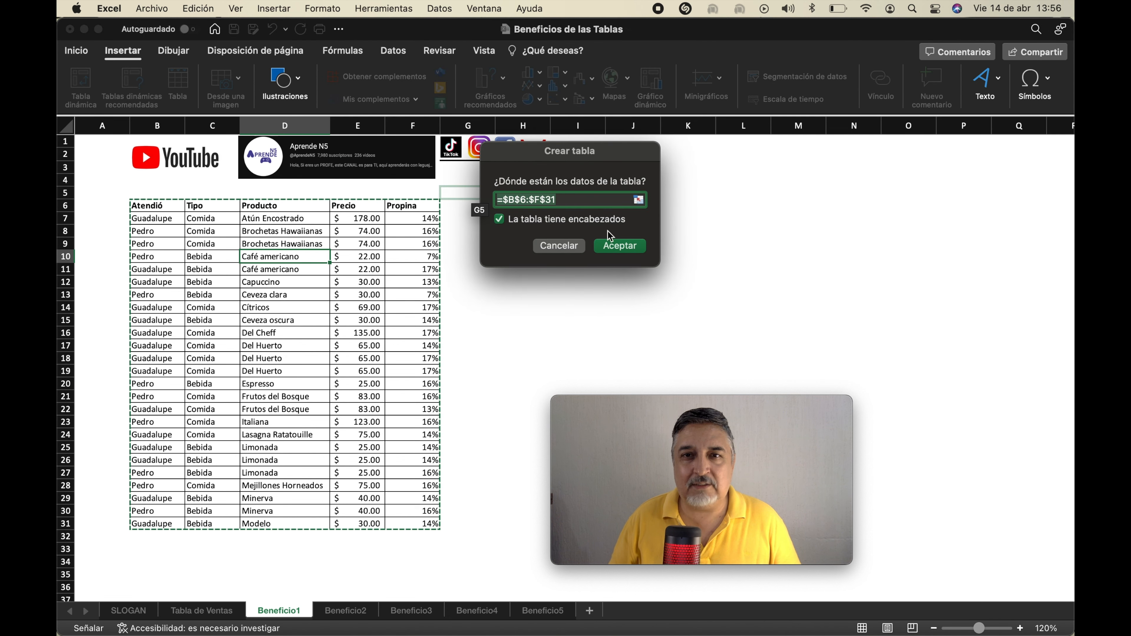
pyautogui.click(502, 224)
pyautogui.click(501, 223)
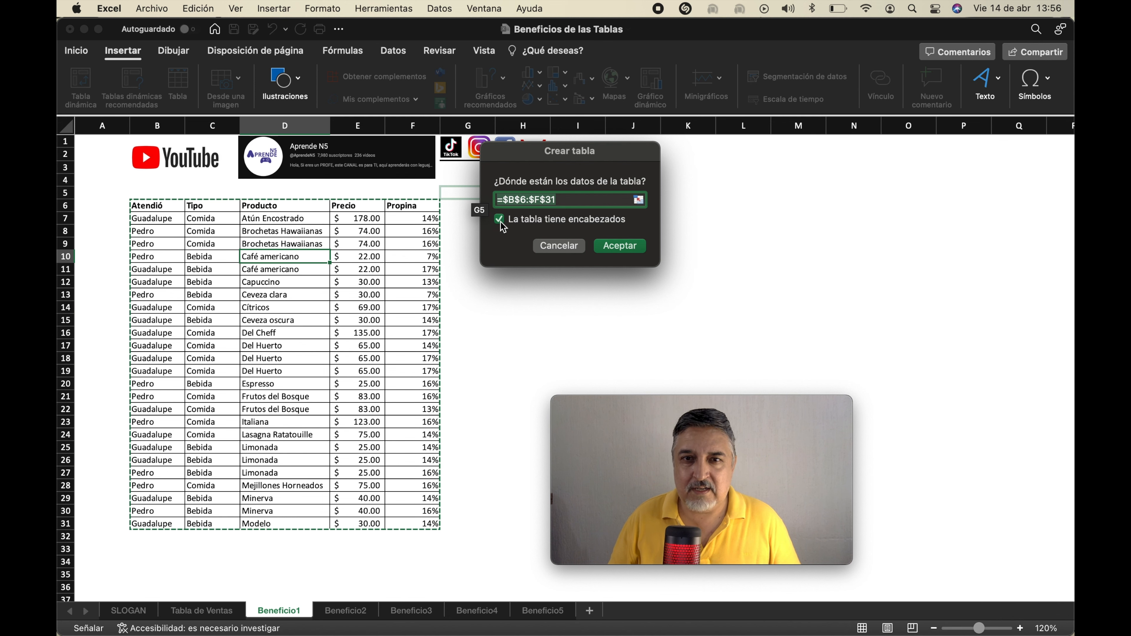
pyautogui.click(631, 248)
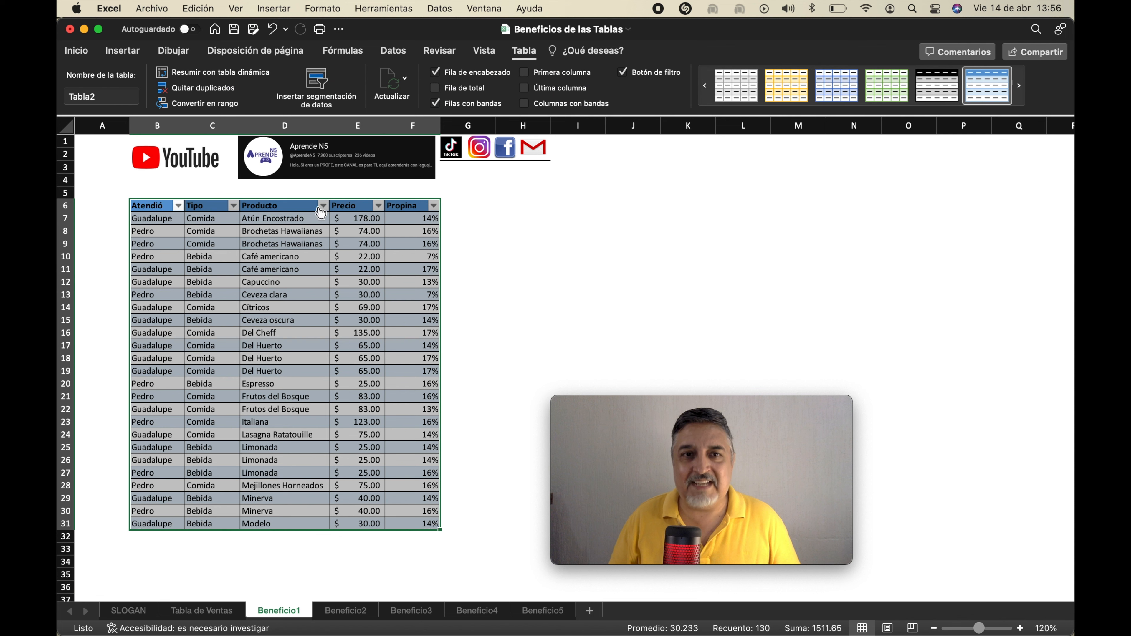
pyautogui.click(520, 294)
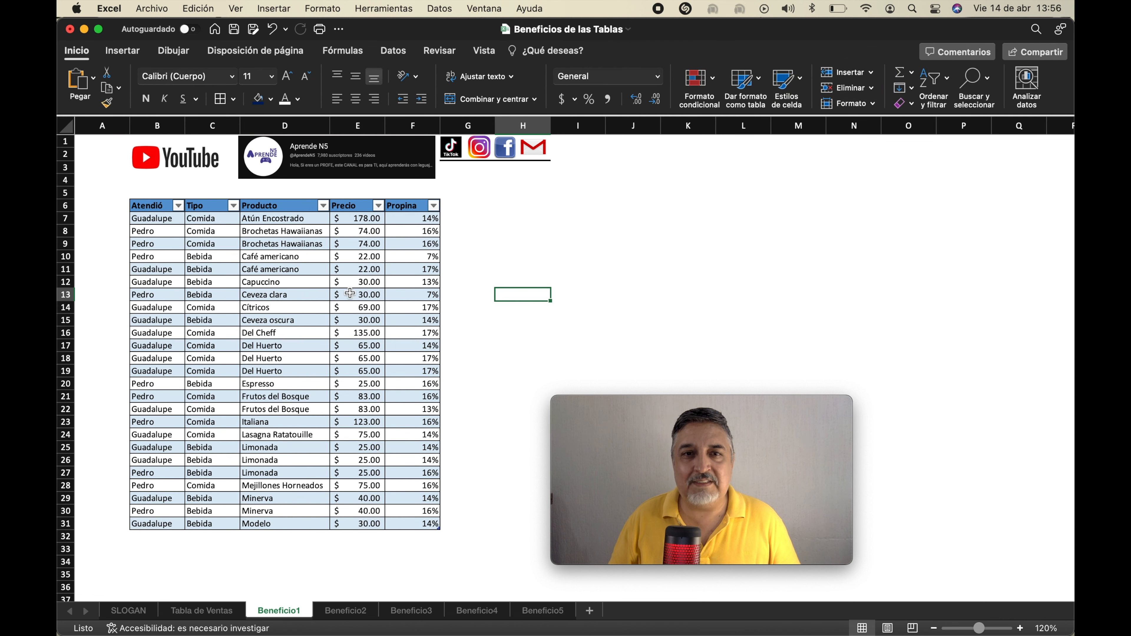
# Step: Change the table's style to the green one in the second row of the Medio group
pyautogui.click(369, 240)
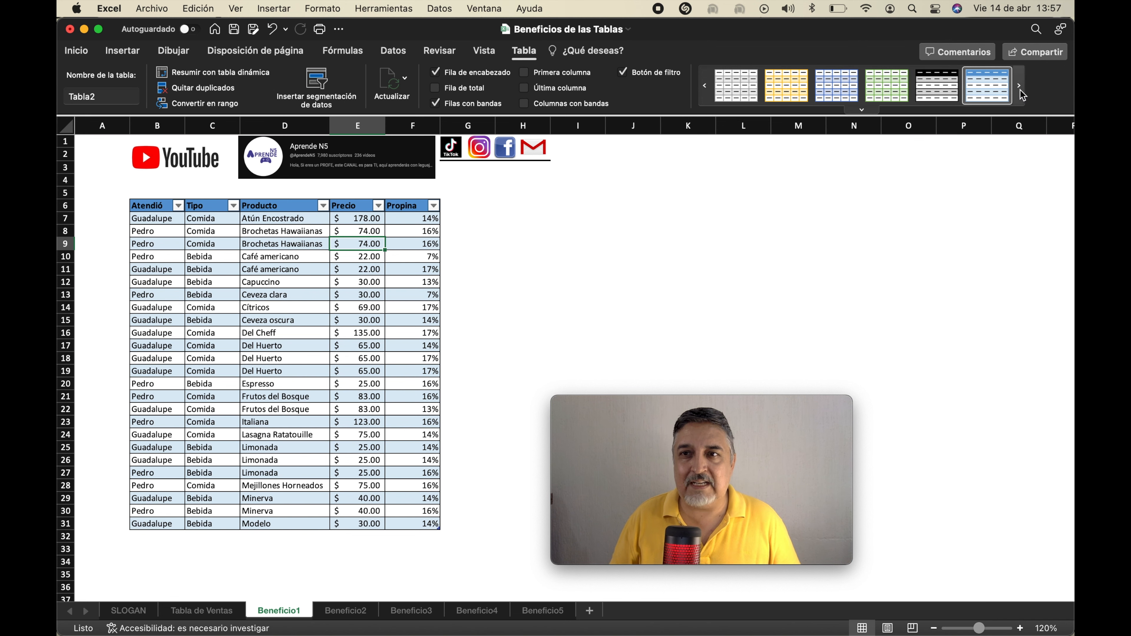
pyautogui.click(861, 109)
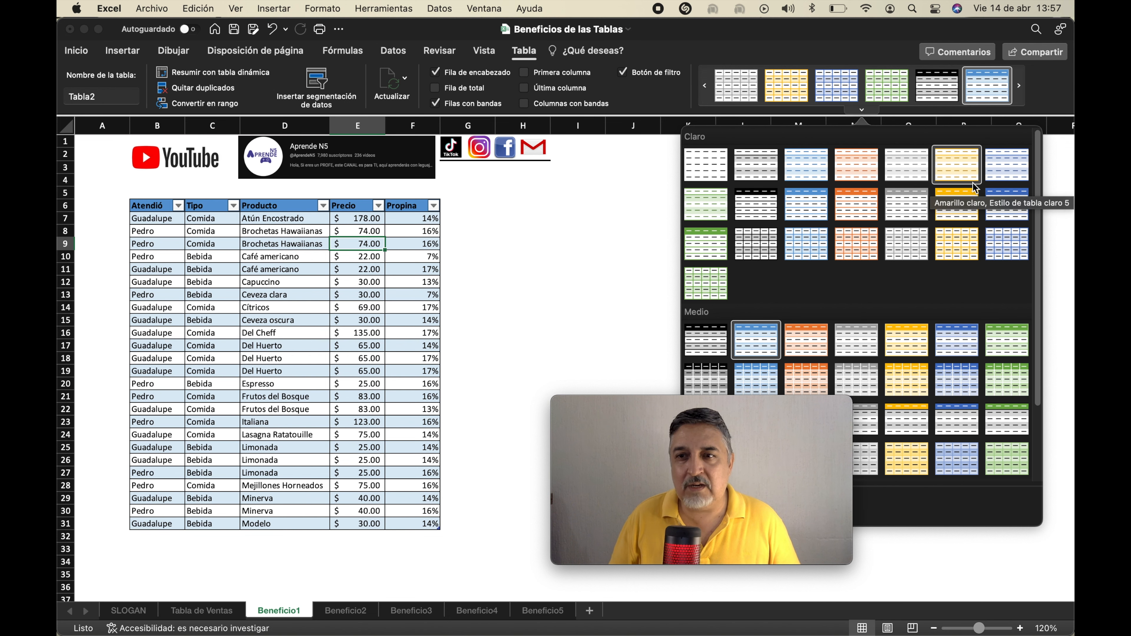
pyautogui.click(1018, 380)
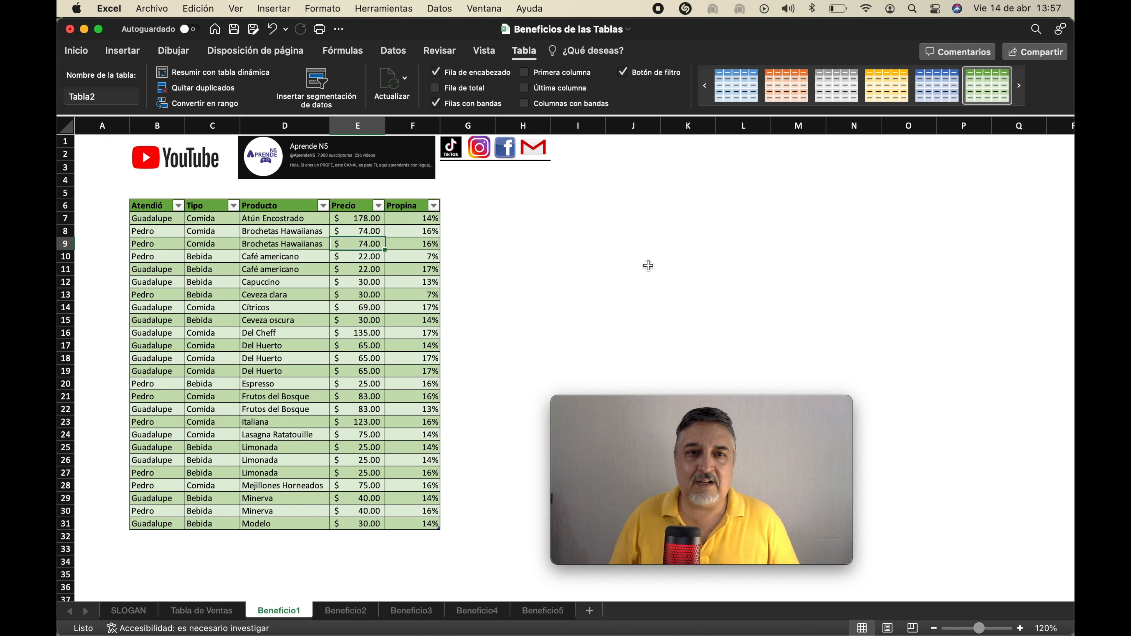
pyautogui.click(515, 239)
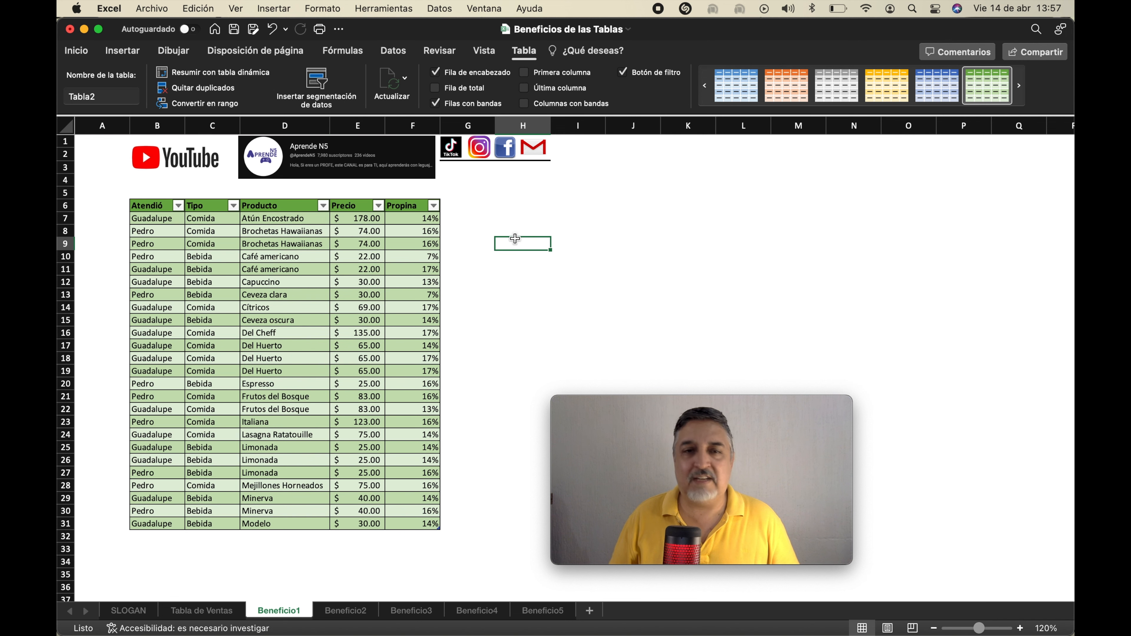
# Step: Add a total row to the table and set the Propina column's total to Promedio
pyautogui.click(403, 265)
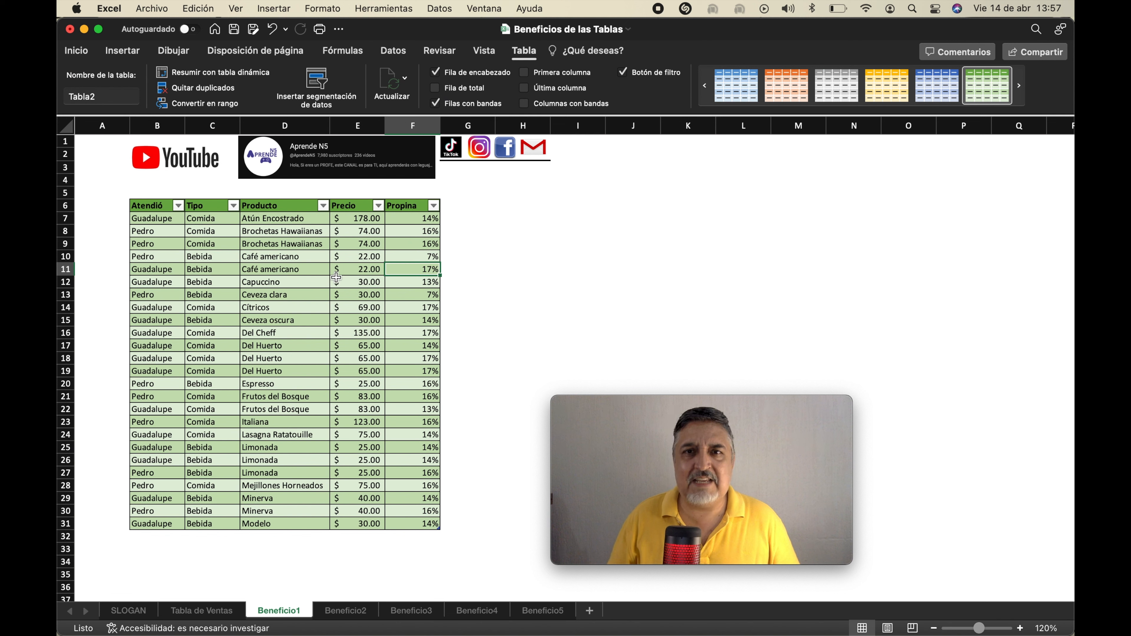
pyautogui.click(435, 88)
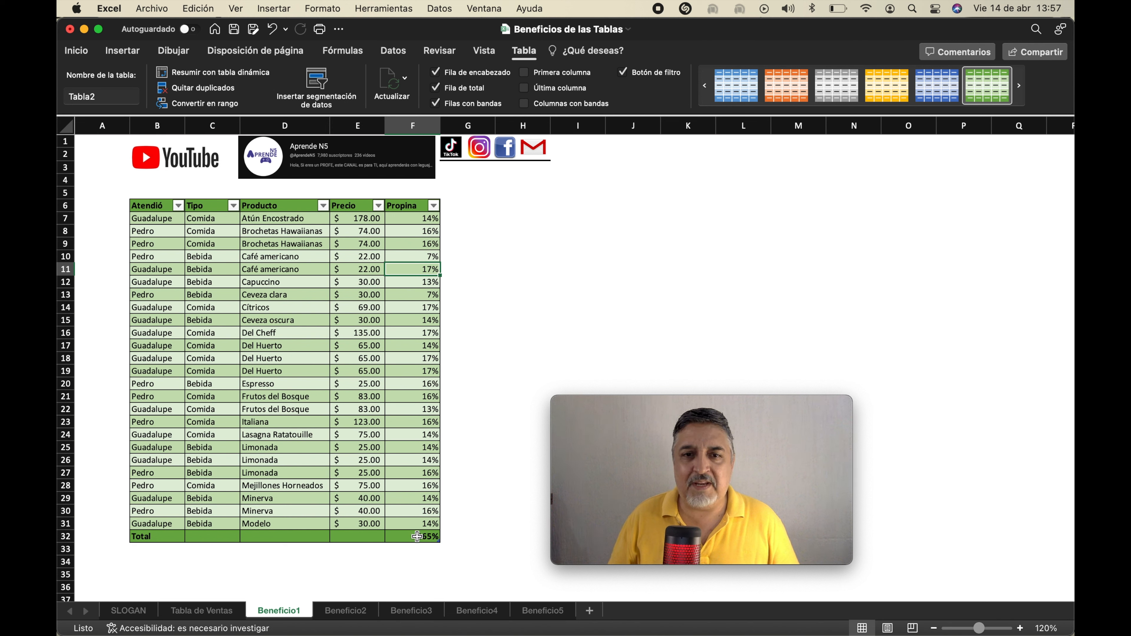
pyautogui.click(412, 537)
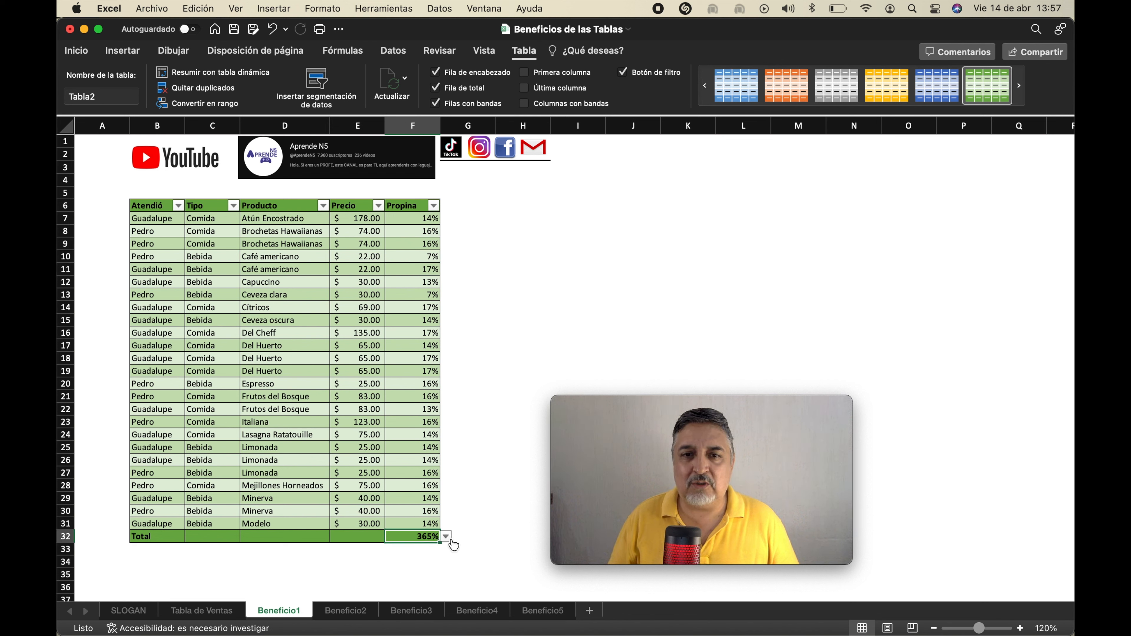
pyautogui.click(446, 537)
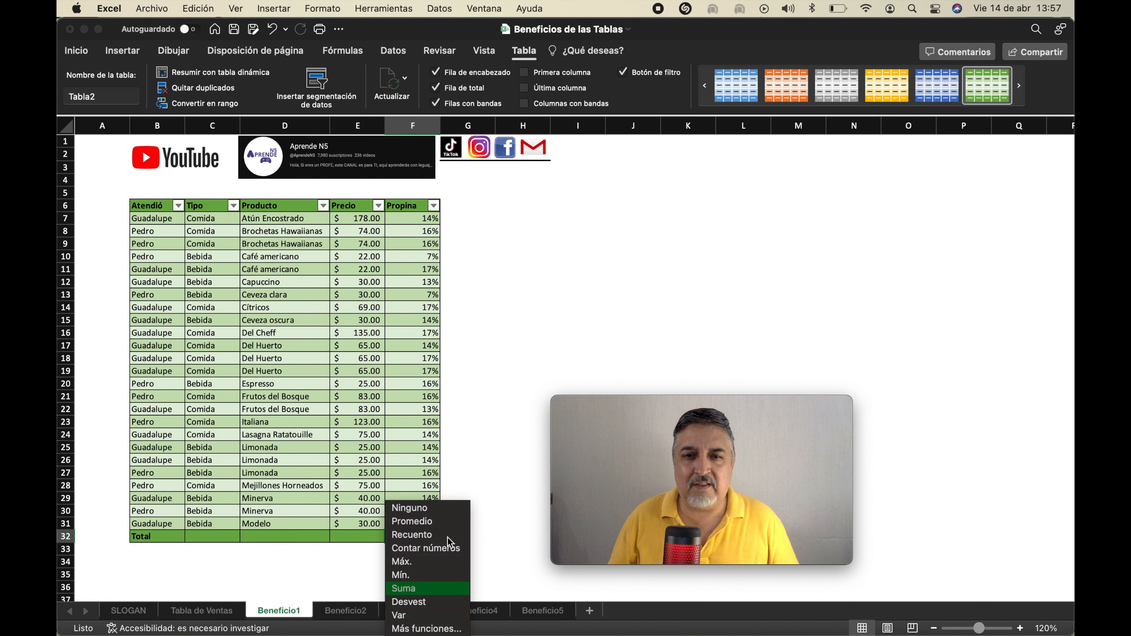
pyautogui.click(425, 525)
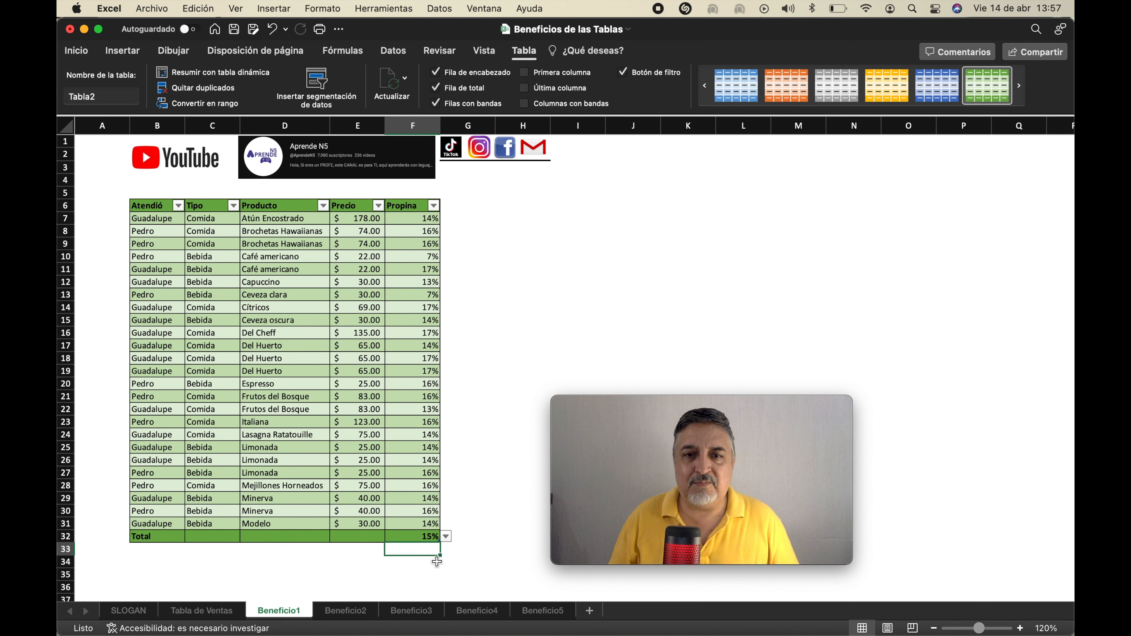
pyautogui.click(434, 552)
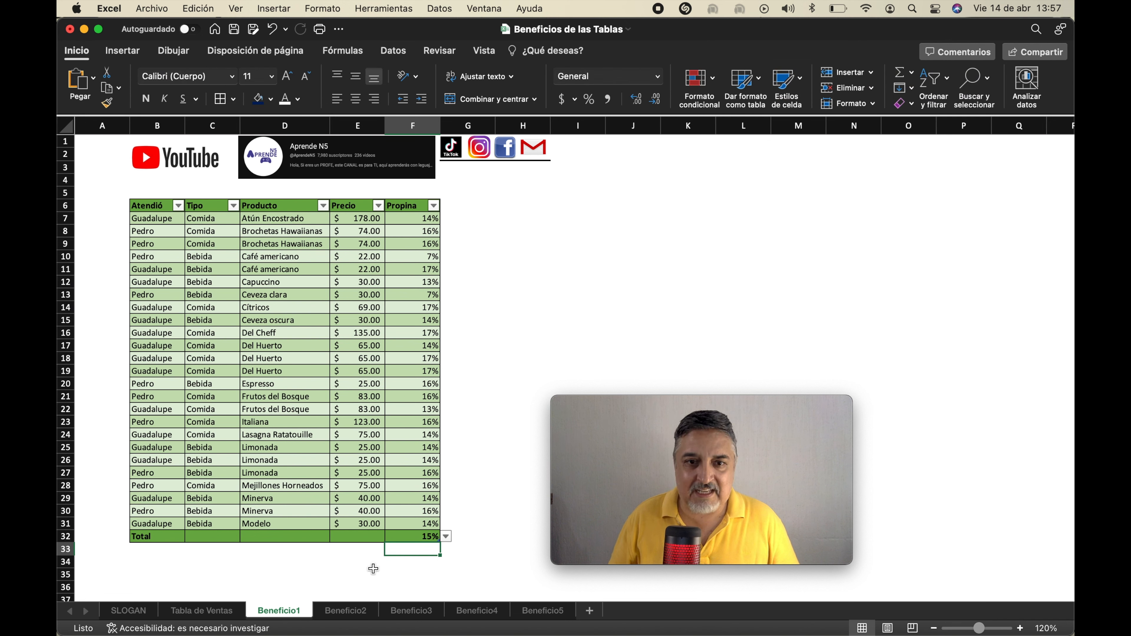
# Step: Set the Precio column's total in the total row to Suma
pyautogui.click(371, 541)
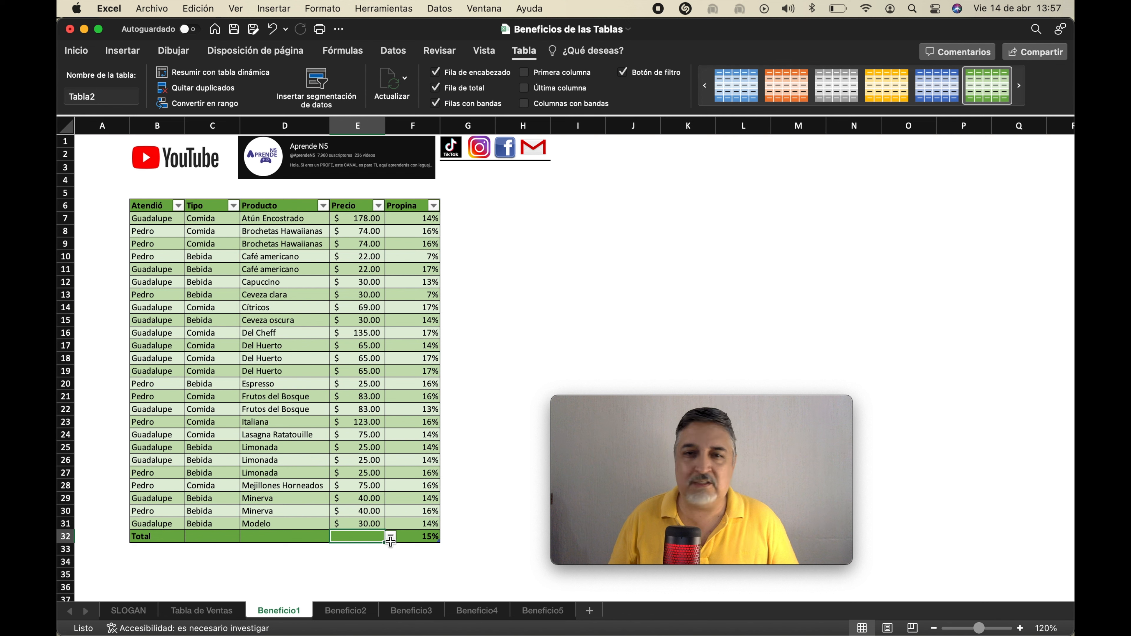
pyautogui.click(391, 538)
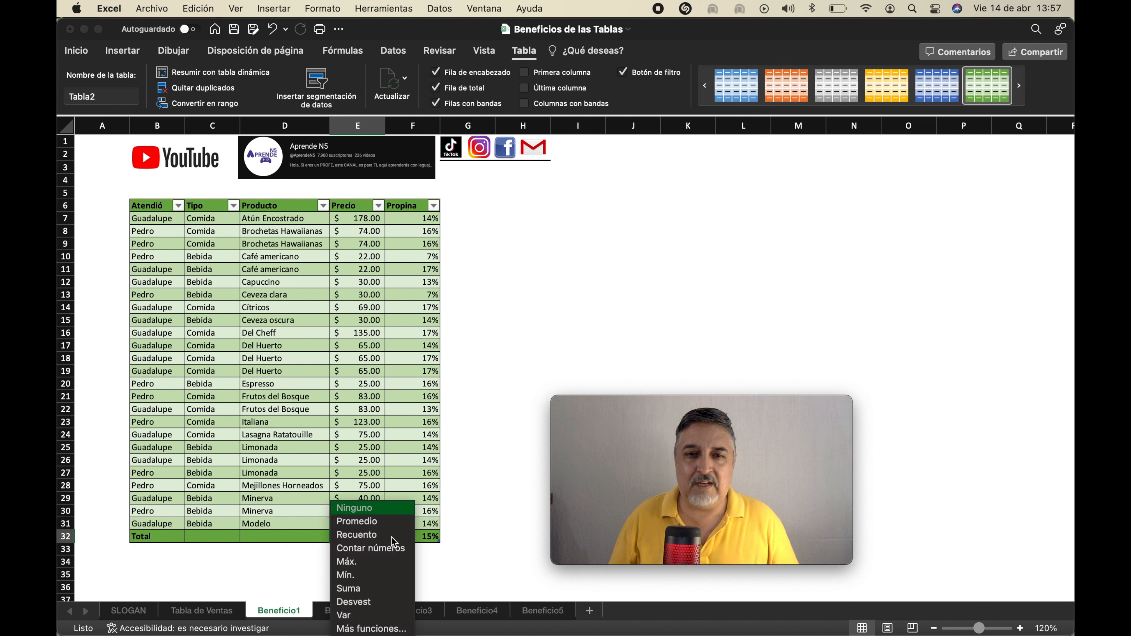
pyautogui.click(367, 588)
pyautogui.click(410, 567)
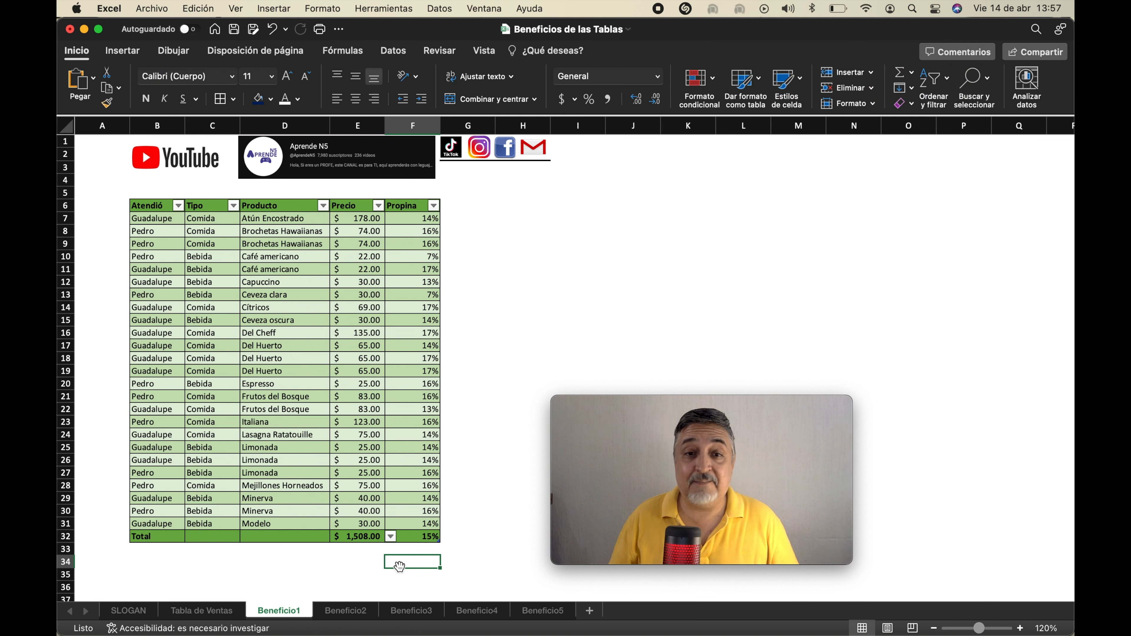
pyautogui.click(317, 561)
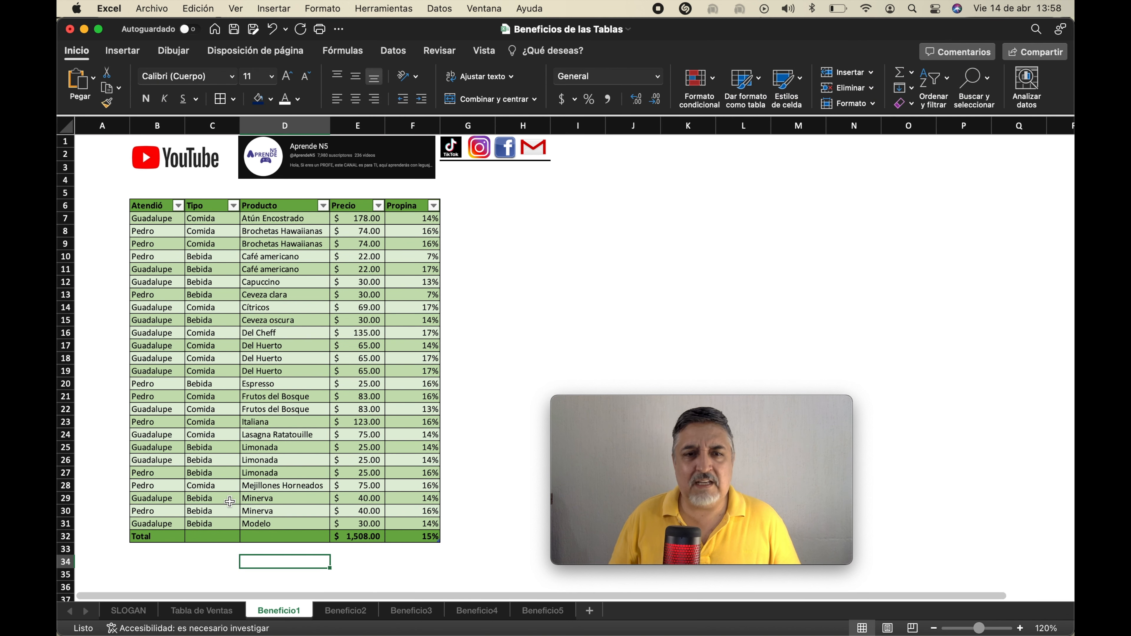
# Step: Set the Tipo column's total in the total row to Recuento
pyautogui.click(220, 536)
pyautogui.click(244, 537)
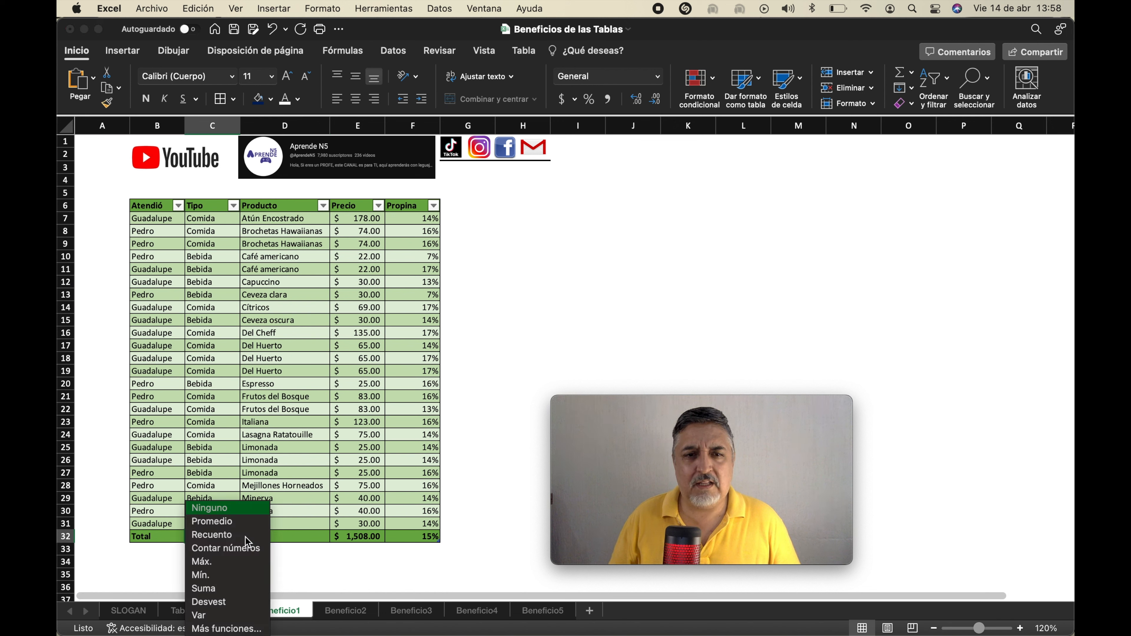
pyautogui.click(235, 534)
pyautogui.click(212, 561)
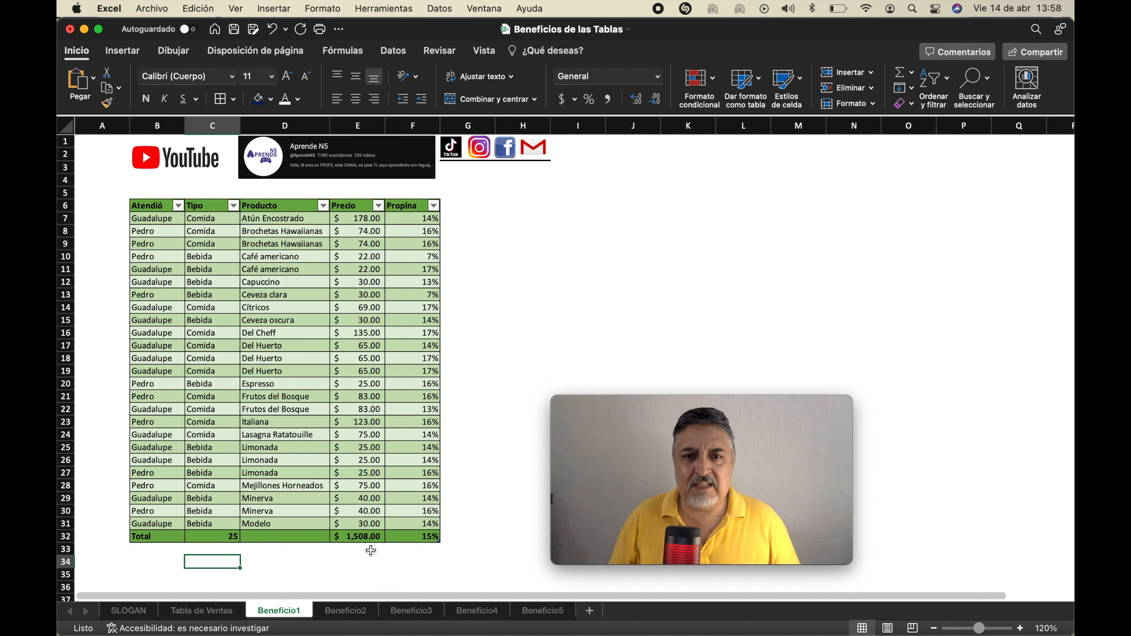
pyautogui.click(417, 541)
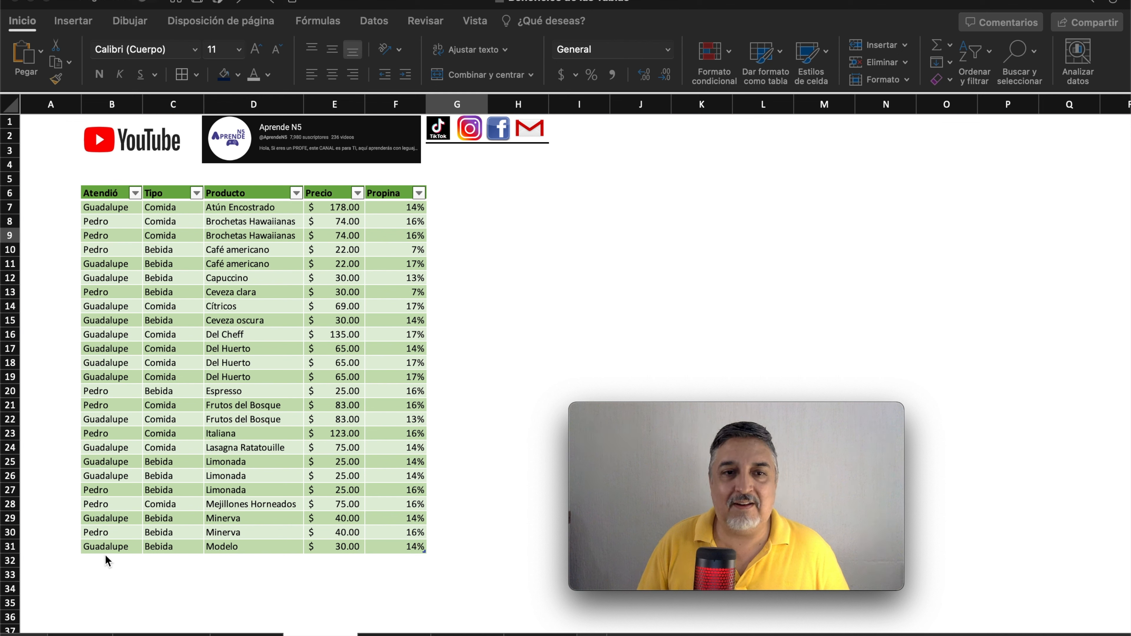
# Step: Append a copy of the Minerva record in row 30 directly below the table's last record, in row 32
pyautogui.click(107, 537)
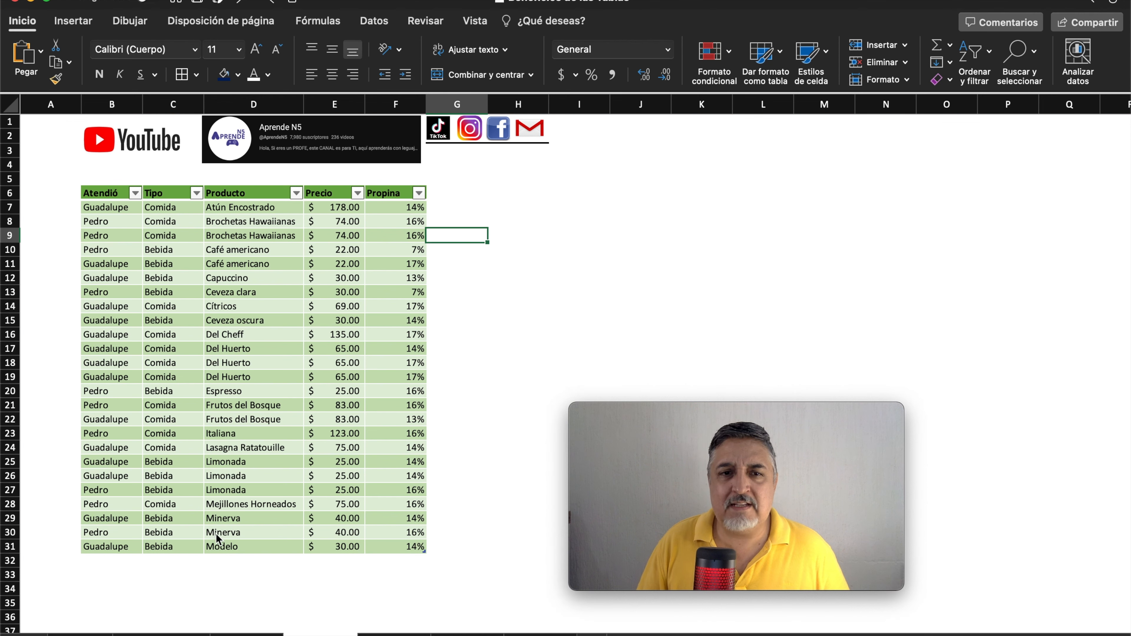
pyautogui.moveTo(117, 534); pyautogui.dragTo(379, 530)
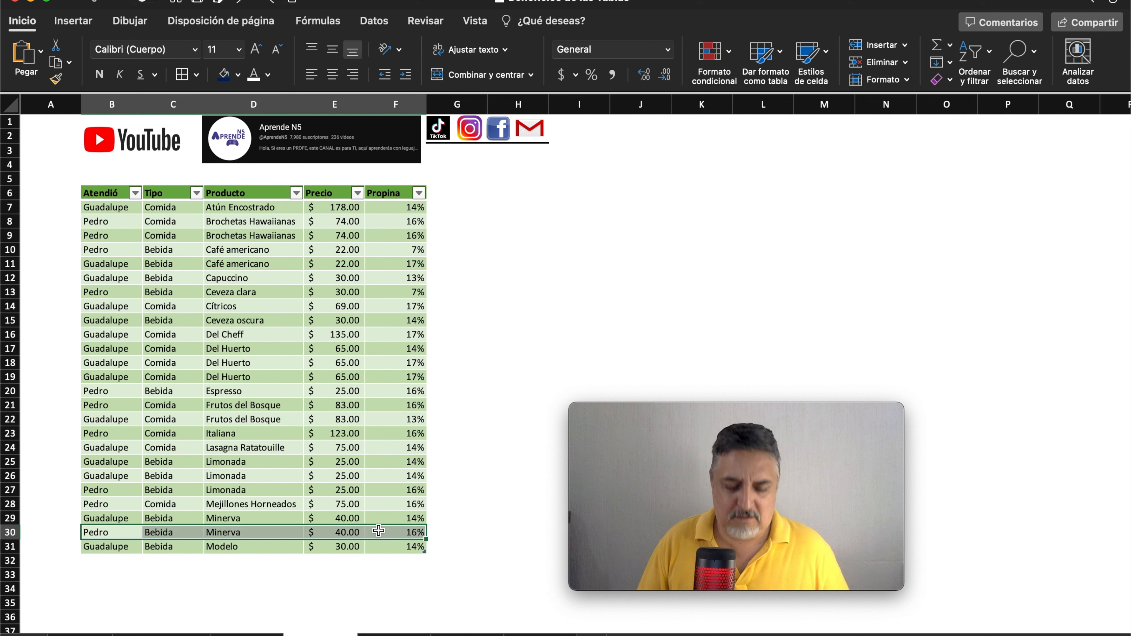
pyautogui.hotkey('ctrl', 'c')
pyautogui.click(102, 565)
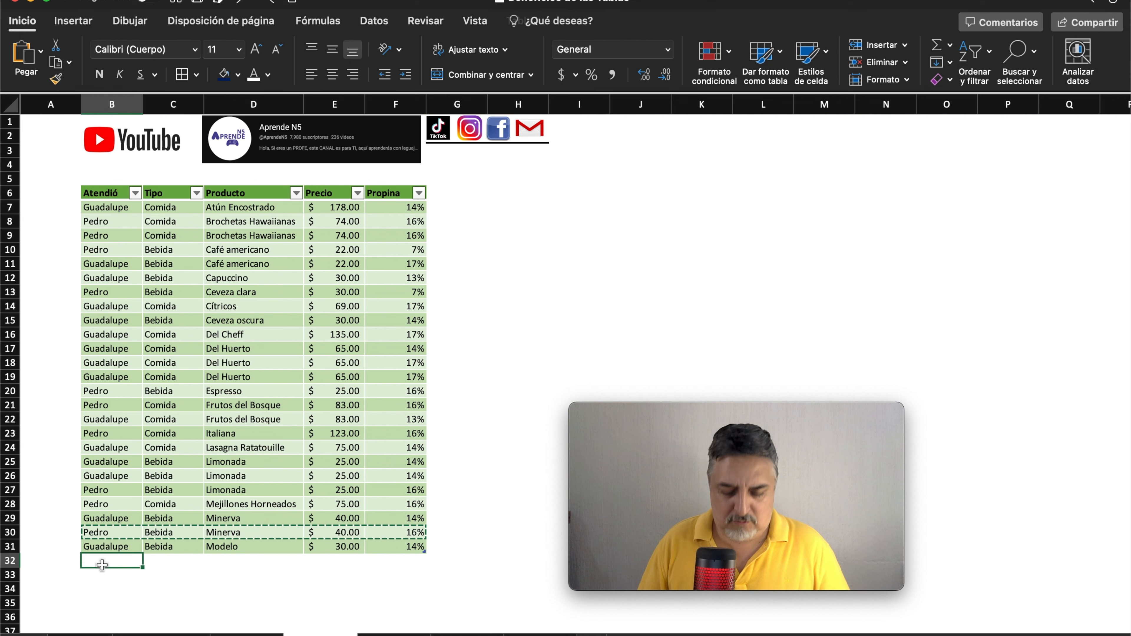
pyautogui.press('super+v')
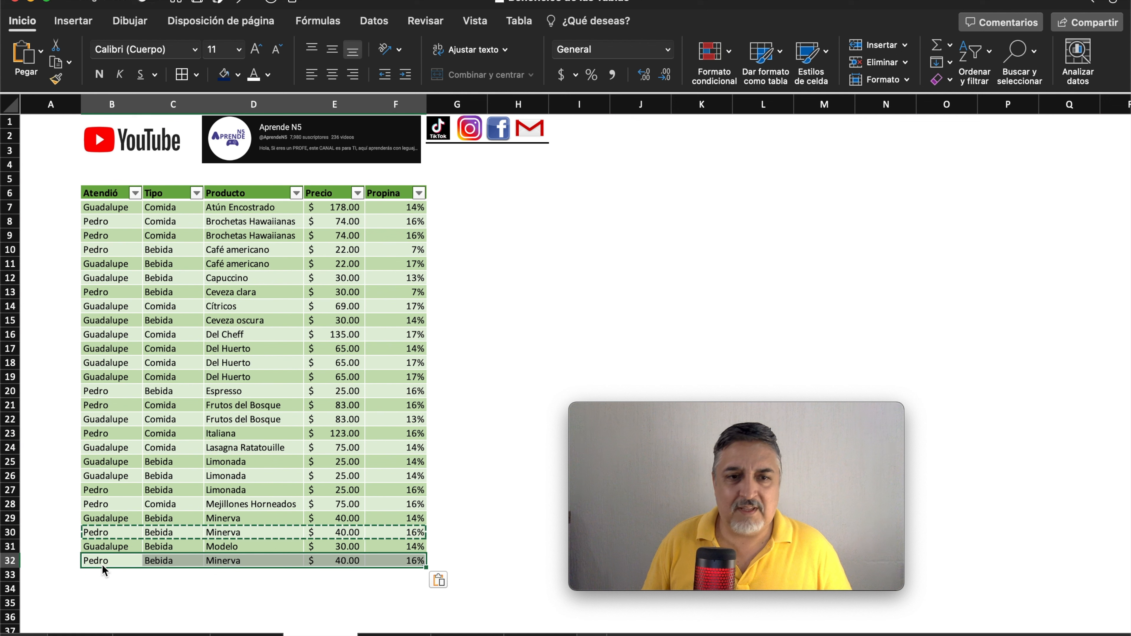
pyautogui.press('Escape')
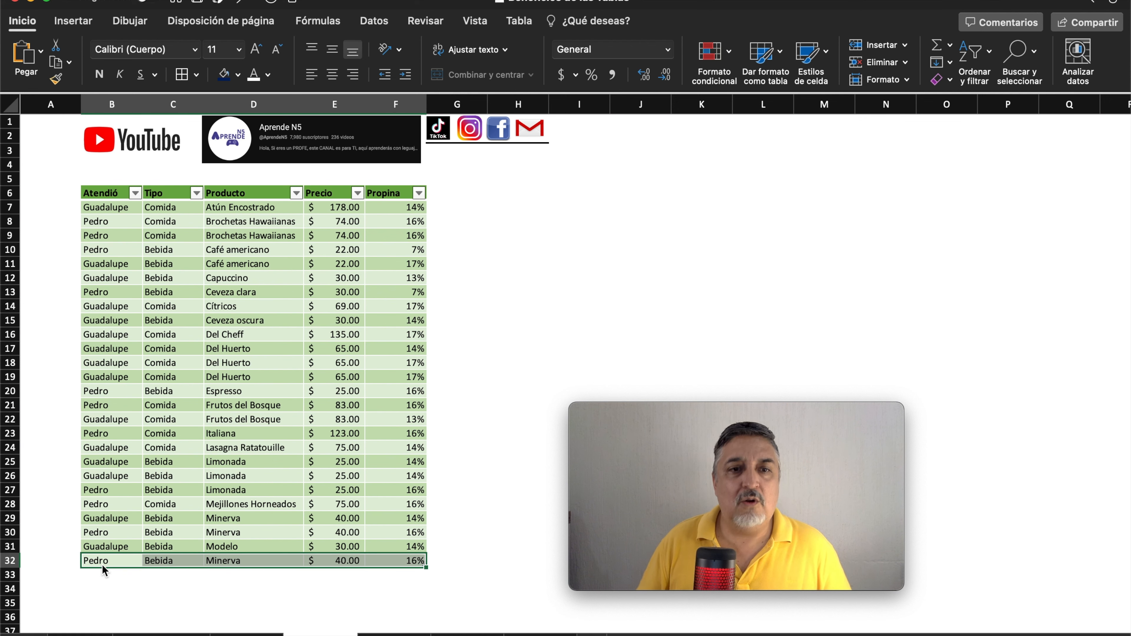
pyautogui.click(323, 592)
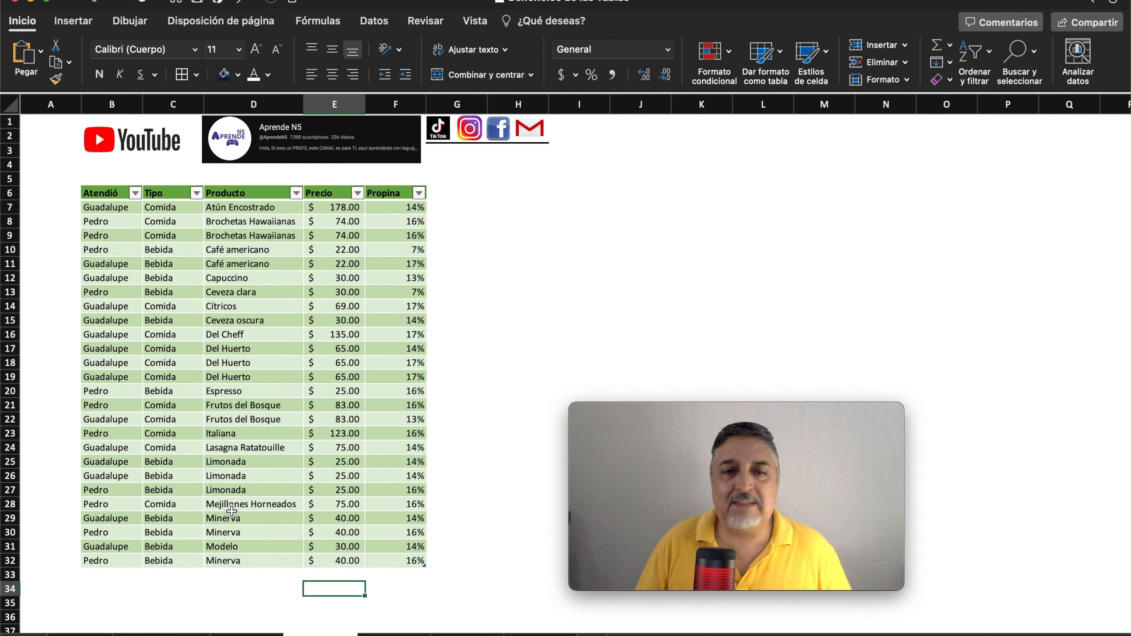
# Step: Extend the table with two new columns headed Cantidad in G6 and Total in H6
pyautogui.click(455, 196)
pyautogui.write('Cantidad')
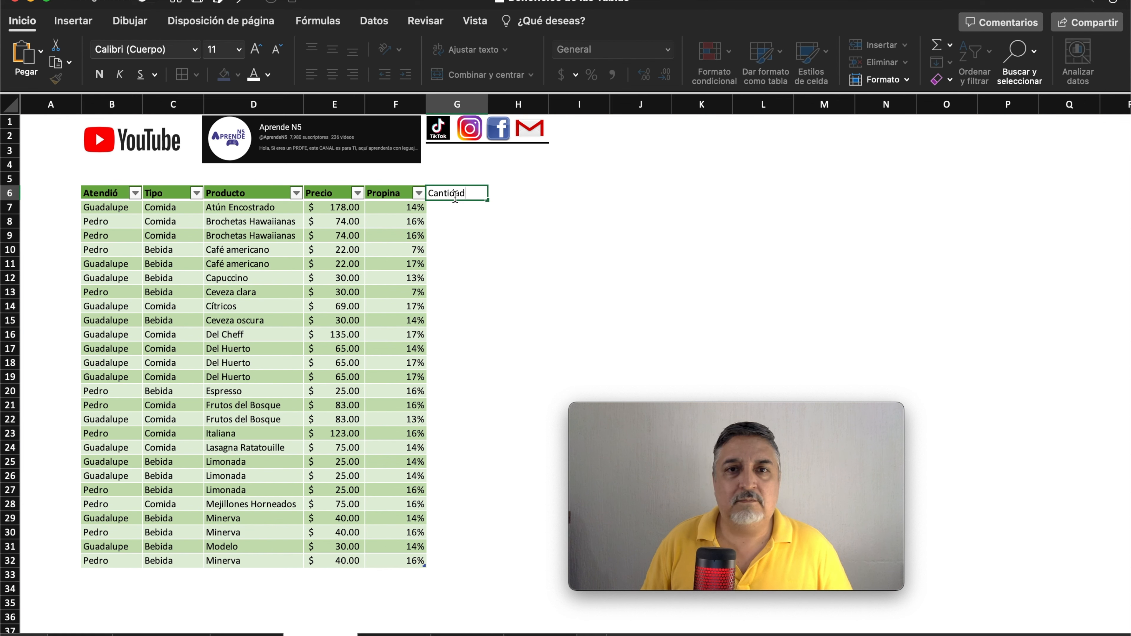
pyautogui.press('Return')
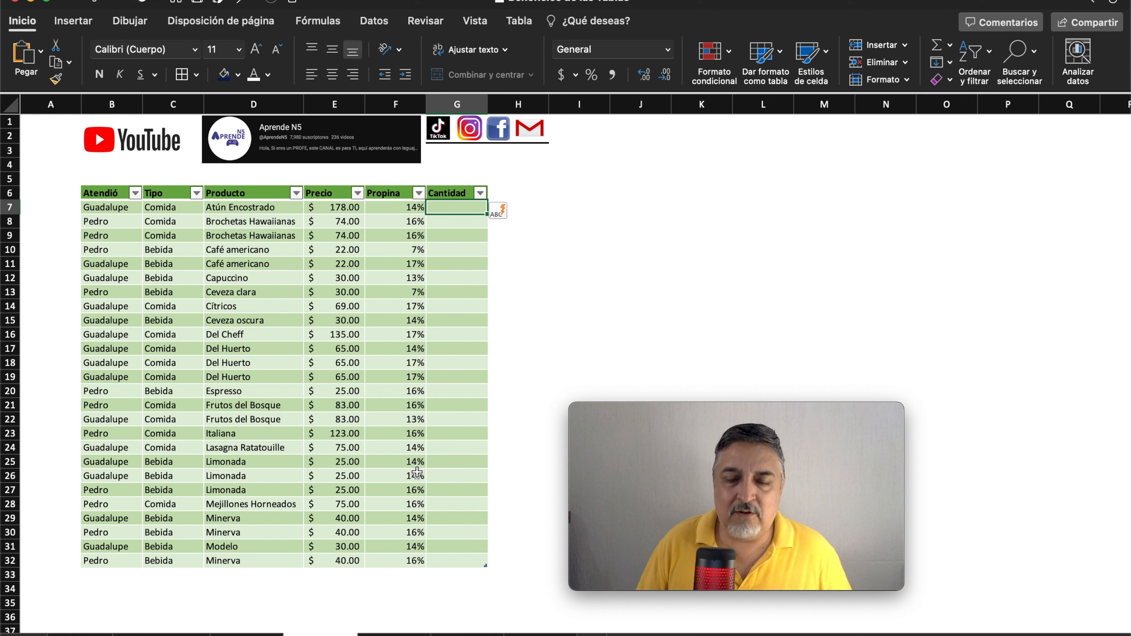
pyautogui.click(510, 193)
pyautogui.write('Total')
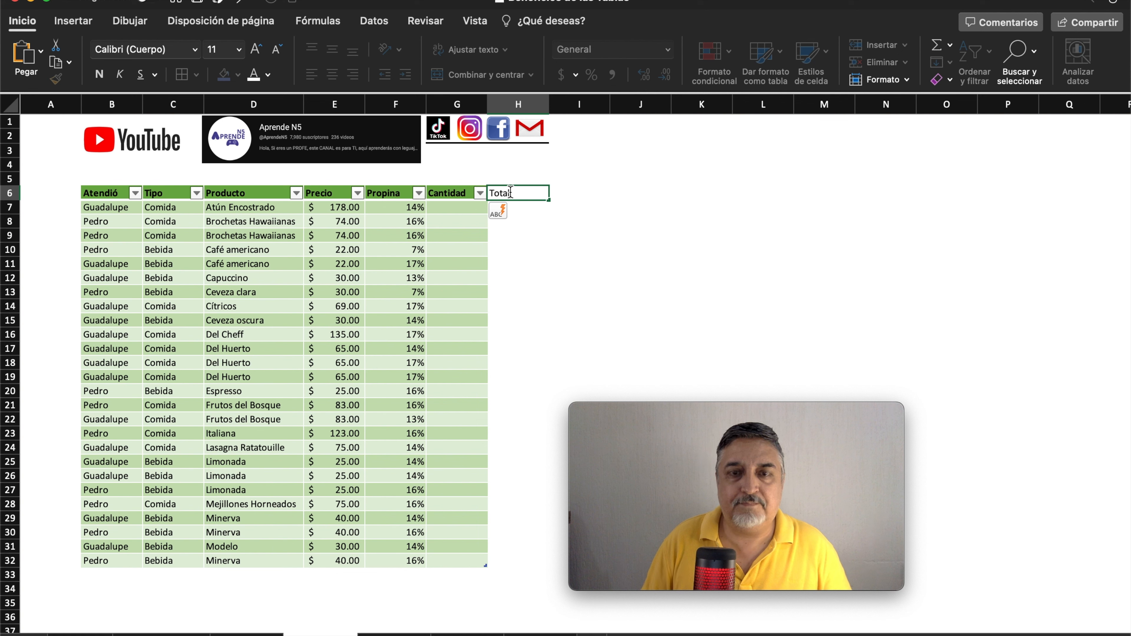
pyautogui.press('Return')
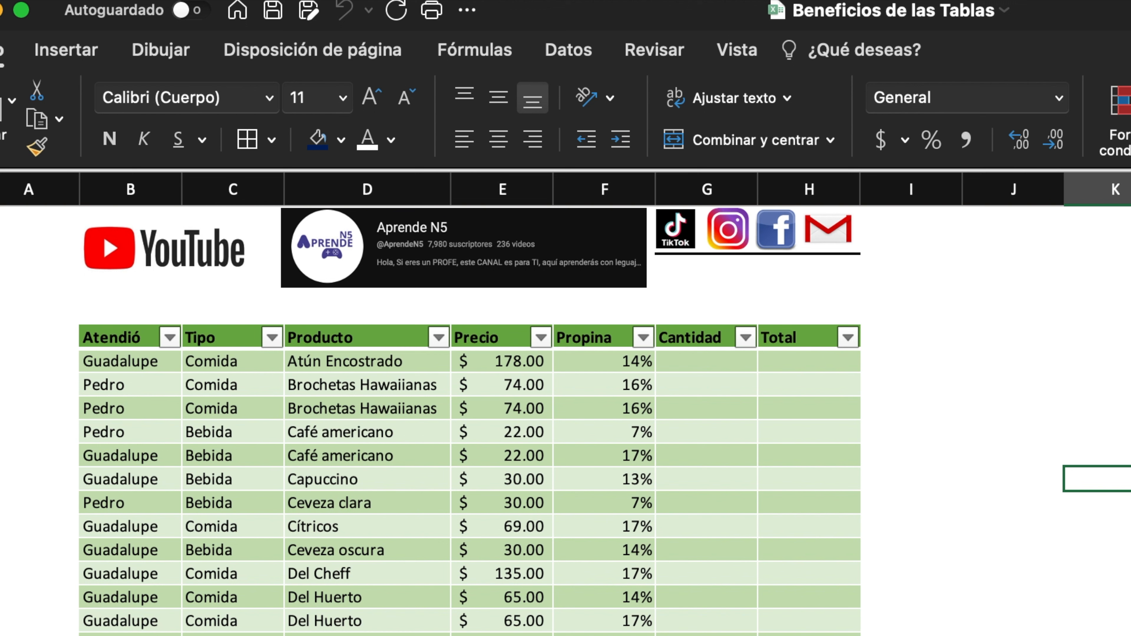
pyautogui.click(704, 367)
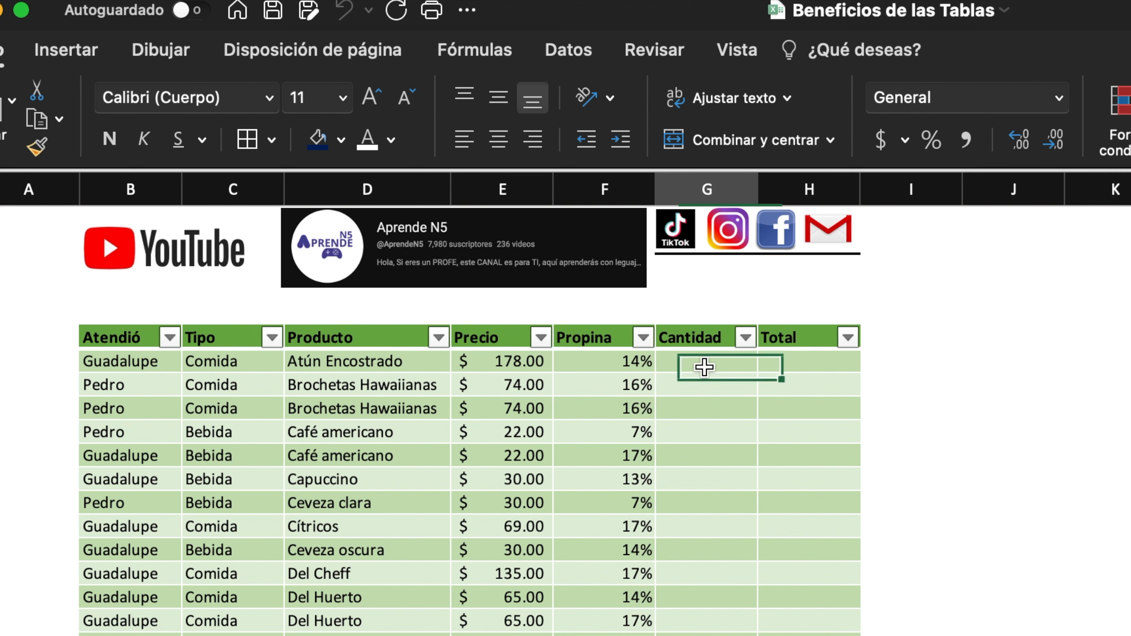
pyautogui.write('2')
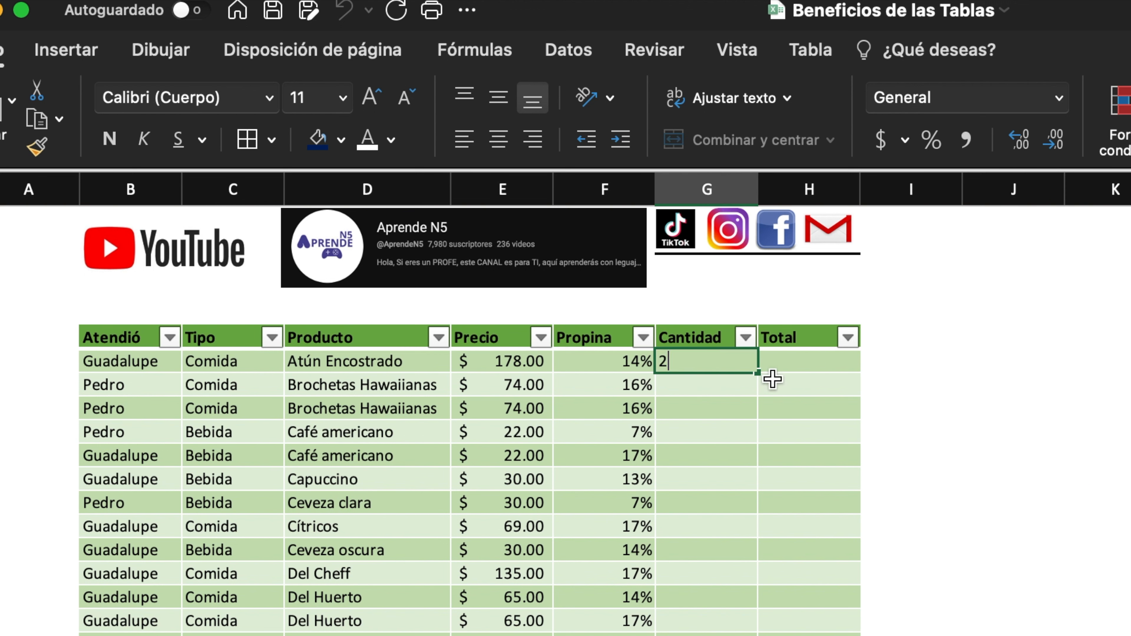
pyautogui.click(800, 370)
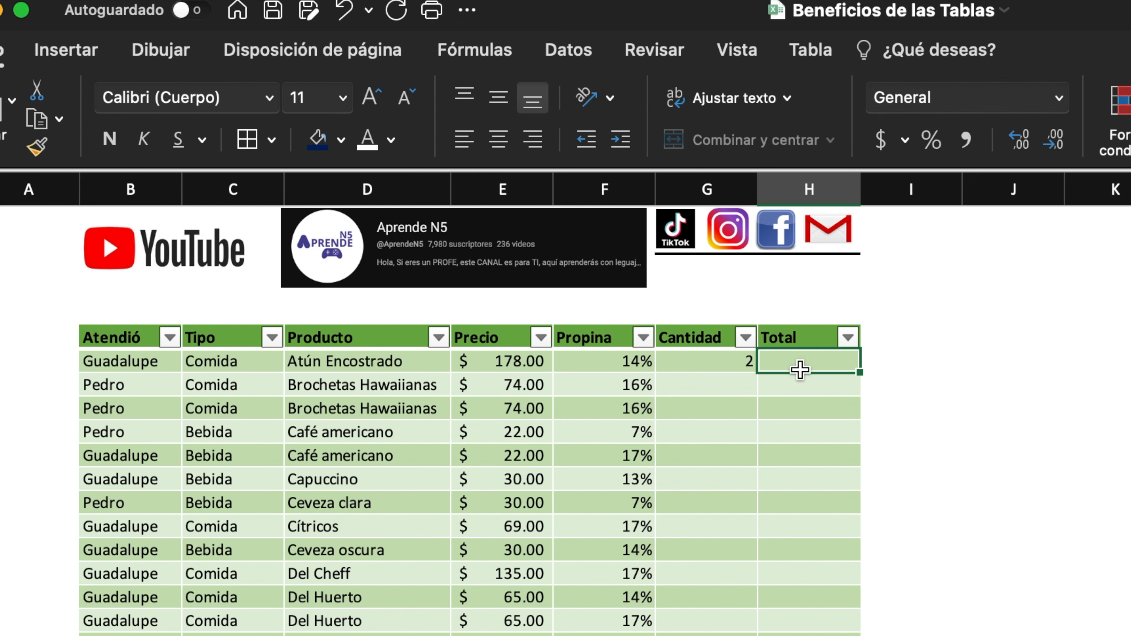
pyautogui.write('=')
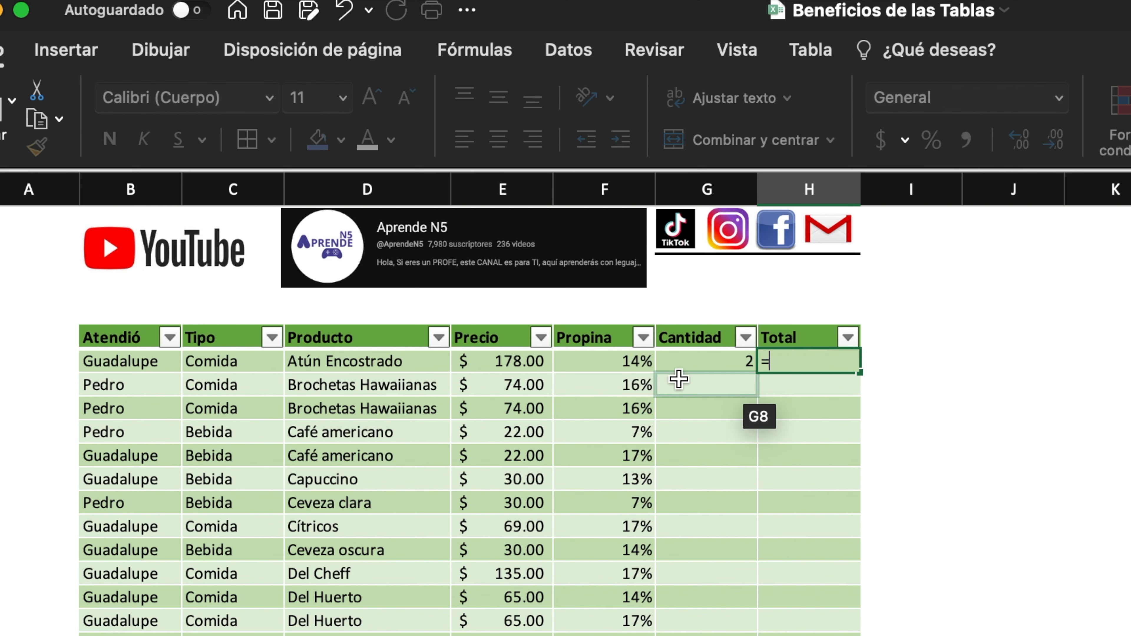
pyautogui.click(524, 364)
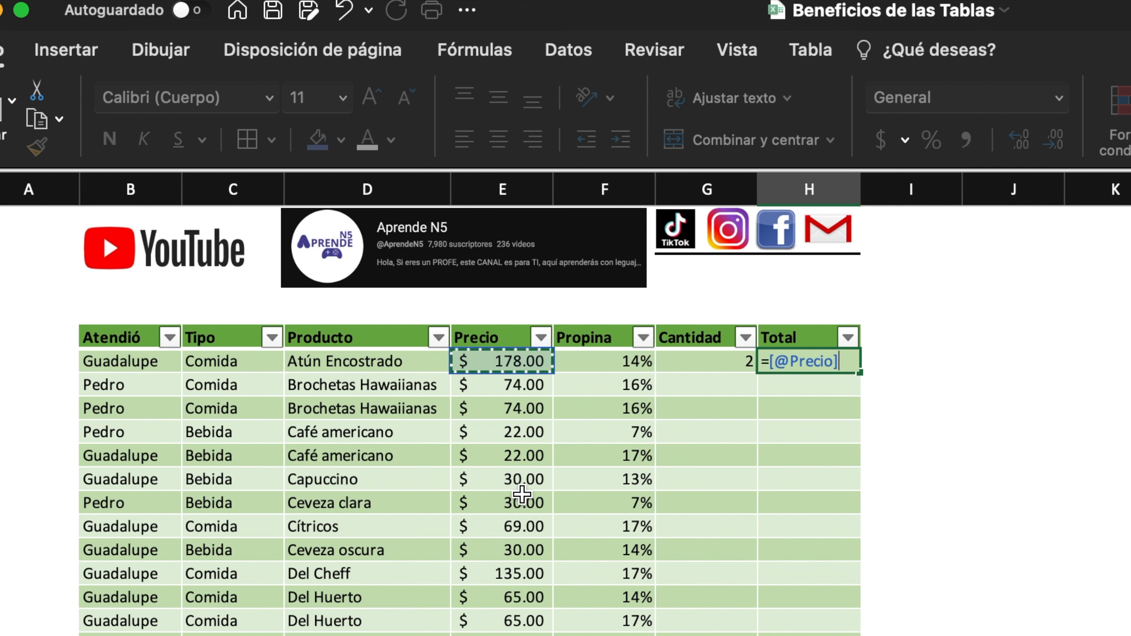
pyautogui.write('*')
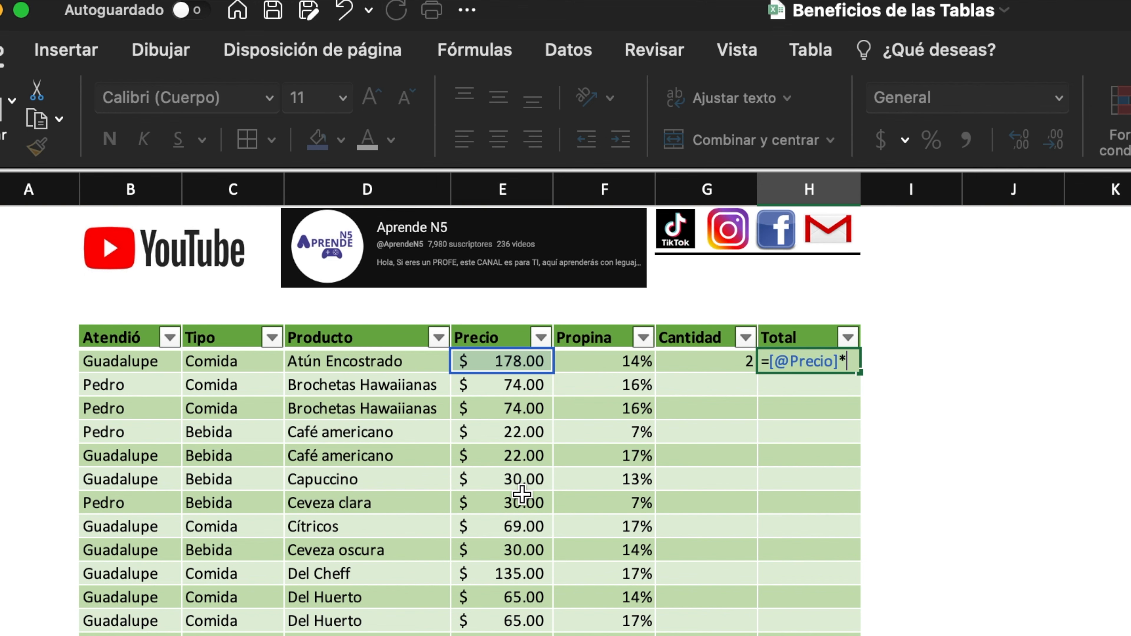
pyautogui.click(703, 366)
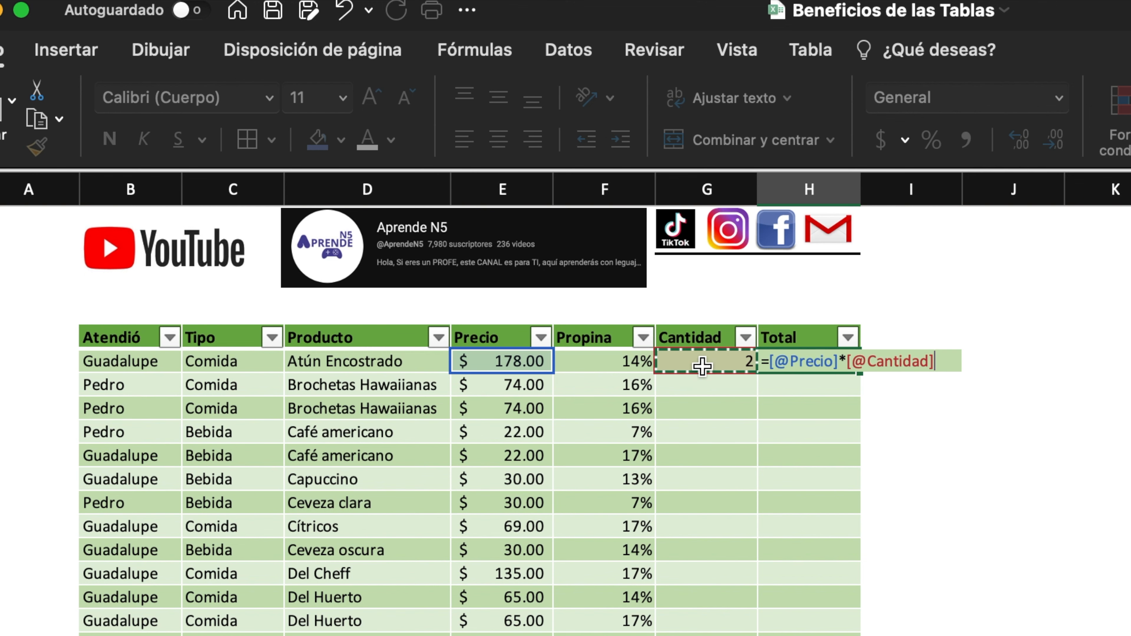
pyautogui.press('Return')
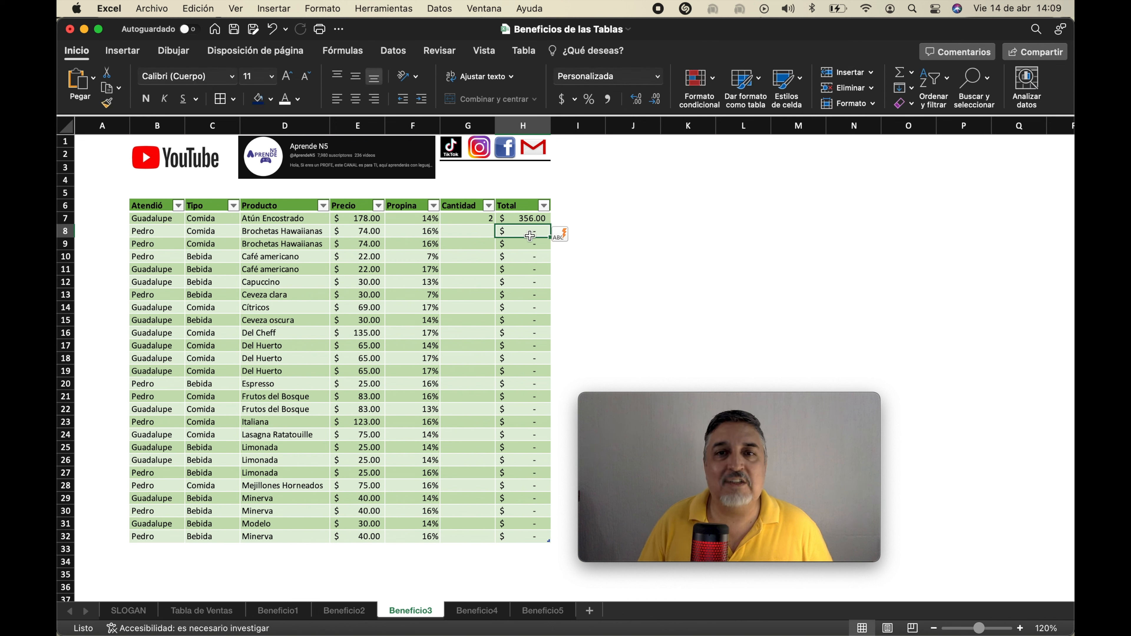
# Step: Enter the Cantidad values 3, 4 and 6 for the records in rows 8 to 10
pyautogui.click(472, 232)
pyautogui.write('3')
pyautogui.press('Return')
pyautogui.write('4')
pyautogui.press('Return')
pyautogui.write('6')
pyautogui.press('Return')
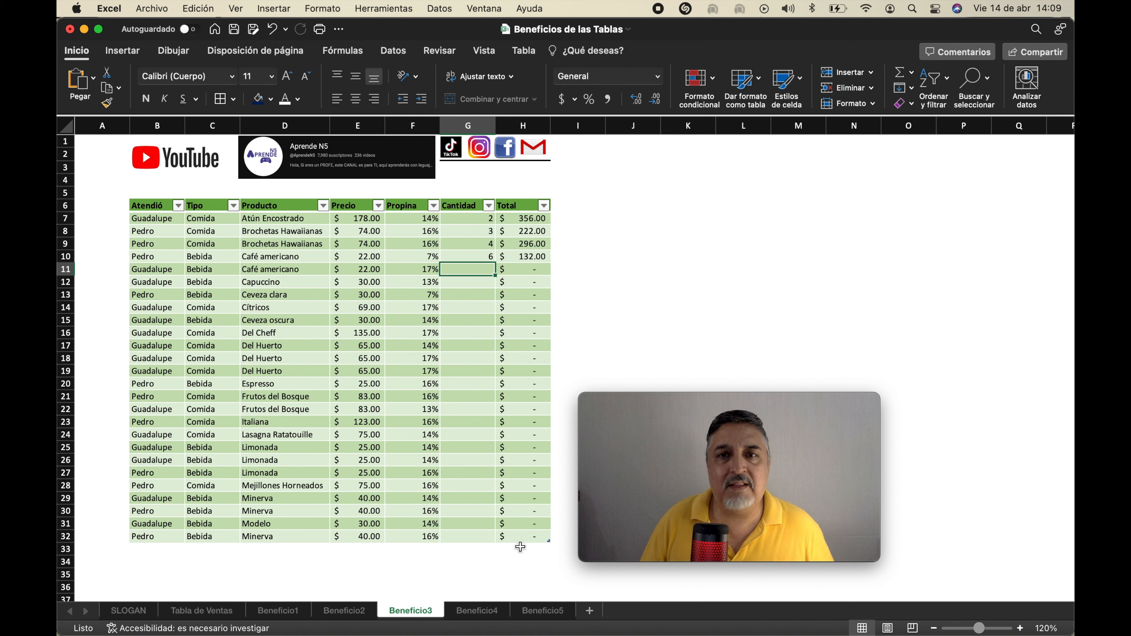
# Step: Add a total row to the extended table
pyautogui.click(431, 386)
pyautogui.click(434, 406)
pyautogui.click(519, 53)
pyautogui.click(475, 90)
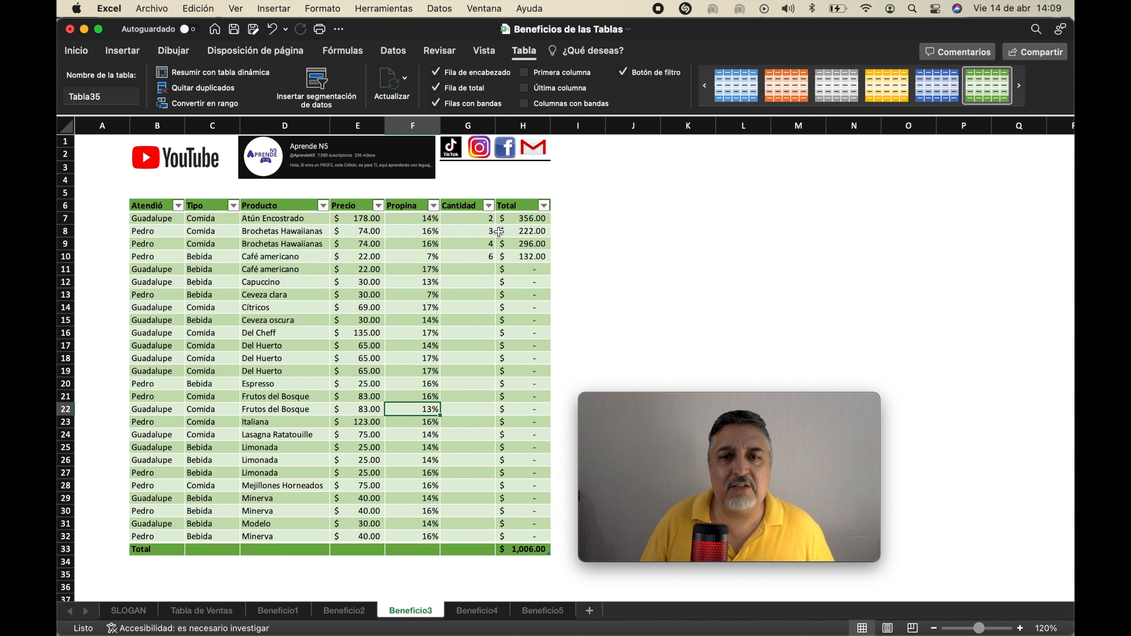
# Step: Set the Cantidad of the Café americano record in row 11 to 7
pyautogui.click(482, 270)
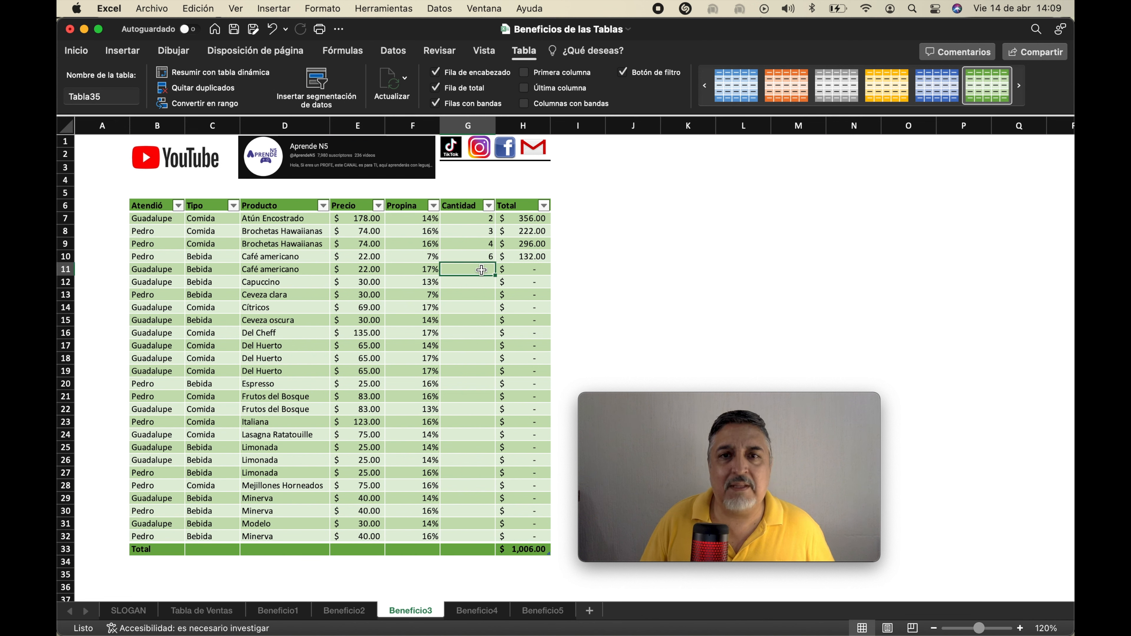
pyautogui.write('7')
pyautogui.press('Return')
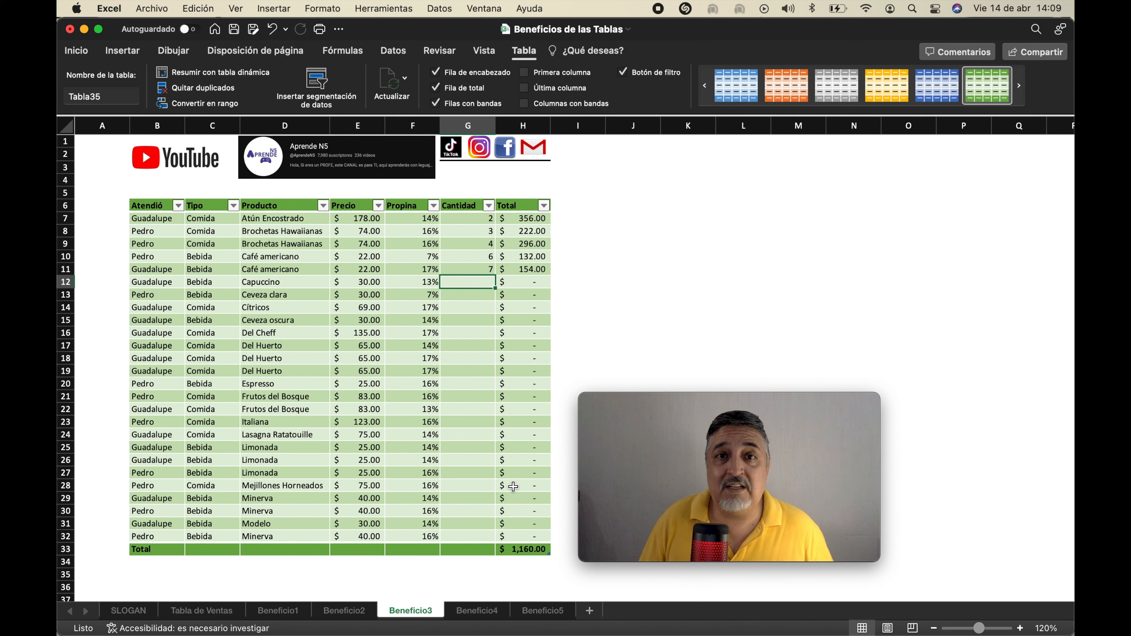
# Step: Turn off the total row and append a copy of the Minerva record in row 29 as a new record in row 33
pyautogui.click(435, 88)
pyautogui.moveTo(152, 503); pyautogui.dragTo(502, 502)
pyautogui.press('super+c')
pyautogui.click(176, 550)
pyautogui.press('super+v')
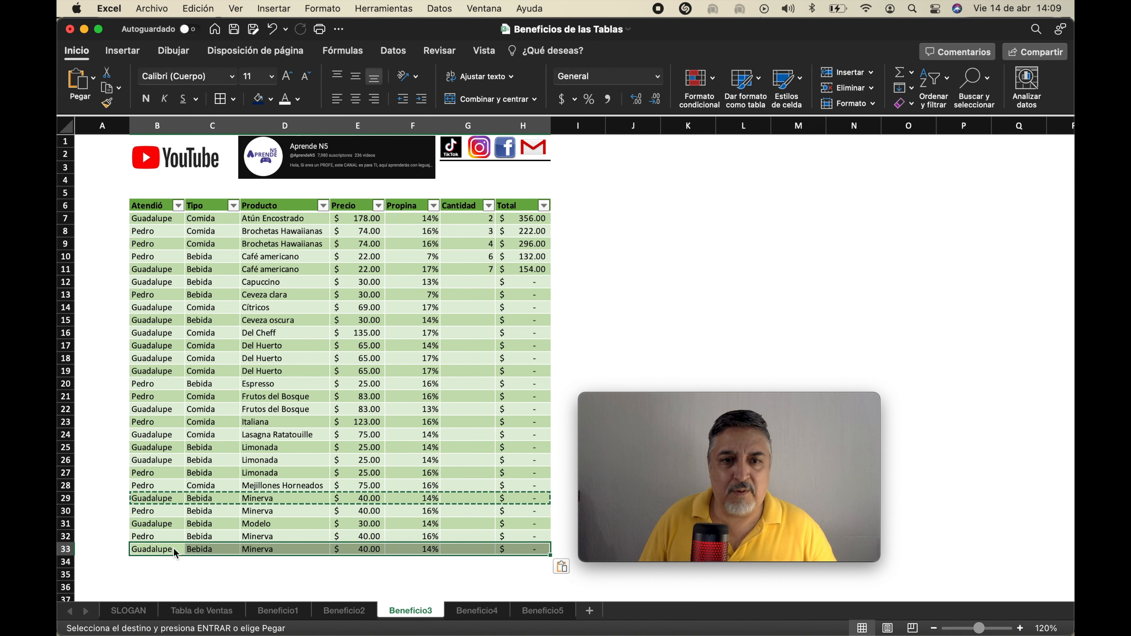
pyautogui.press('Escape')
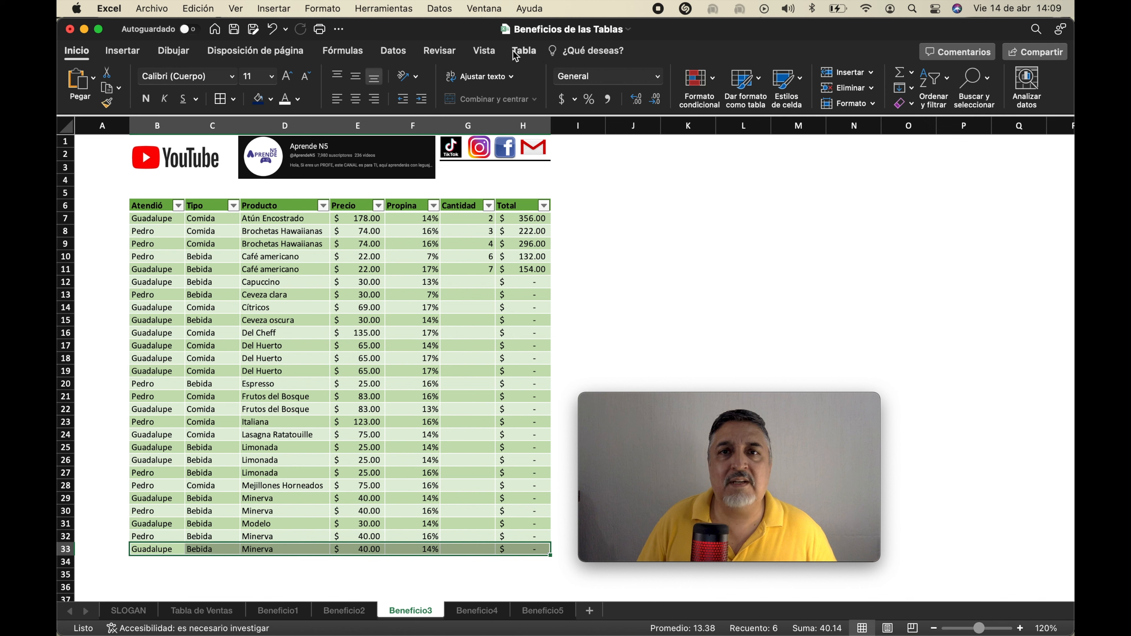
# Step: Turn the total row back on and set the Capuccino record's Cantidad to 5
pyautogui.click(516, 51)
pyautogui.click(469, 88)
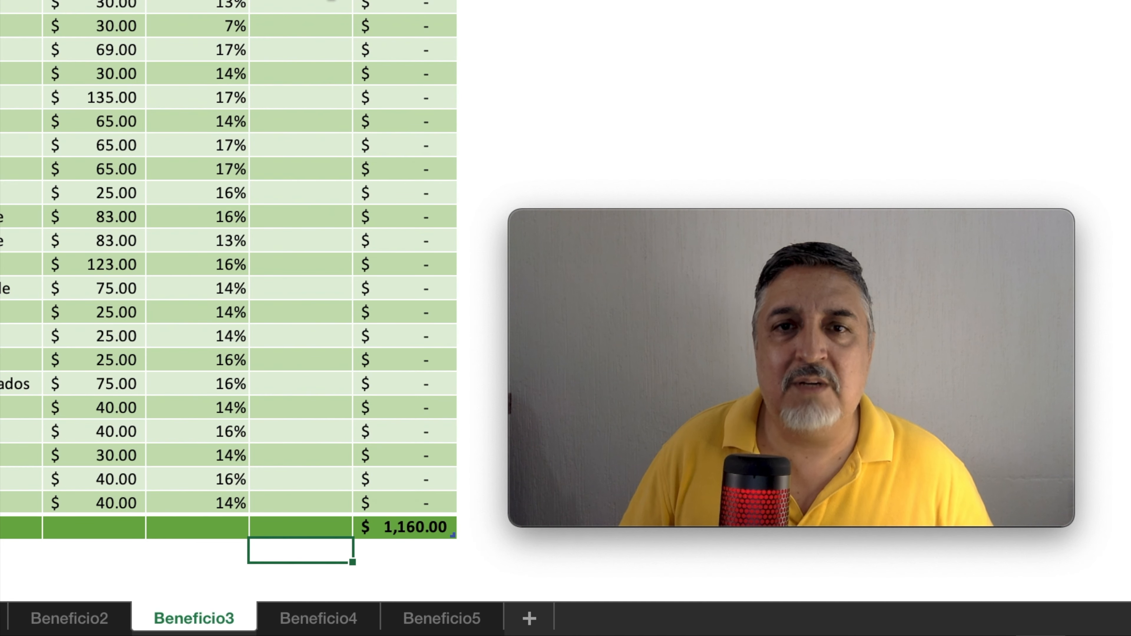
pyautogui.click(326, 2)
pyautogui.write('5')
pyautogui.press('Return')
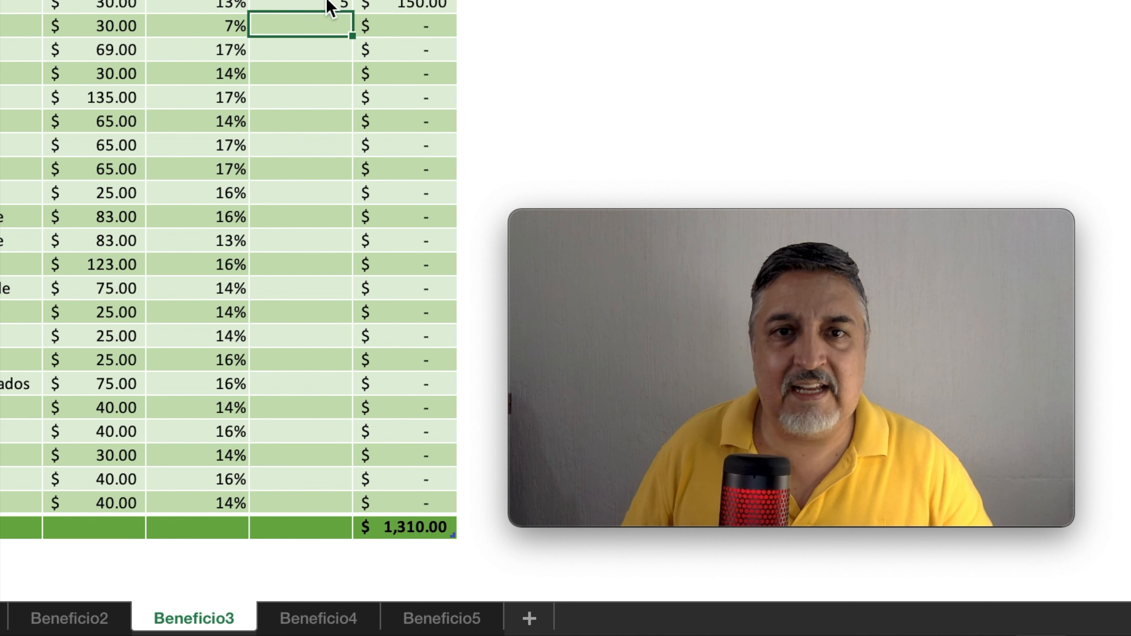
# Step: Copy the Capuccino record's Cantidad of 5 to all remaining records down to row 33
pyautogui.click(326, 3)
pyautogui.press('super+c')
pyautogui.moveTo(318, 31); pyautogui.dragTo(329, 501)
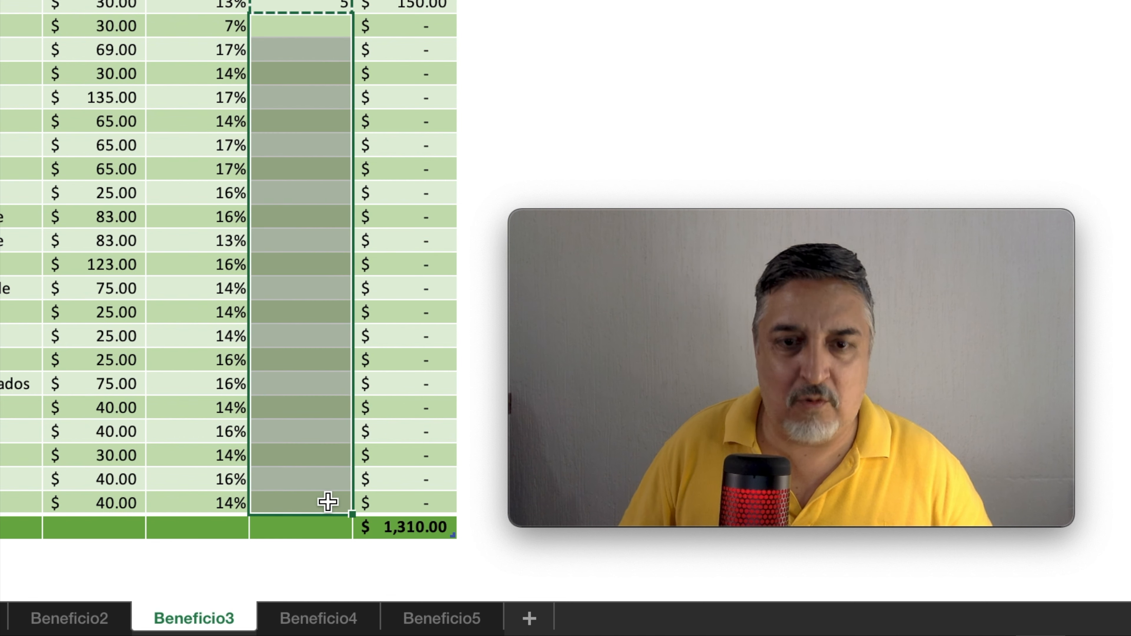
pyautogui.press('super+v')
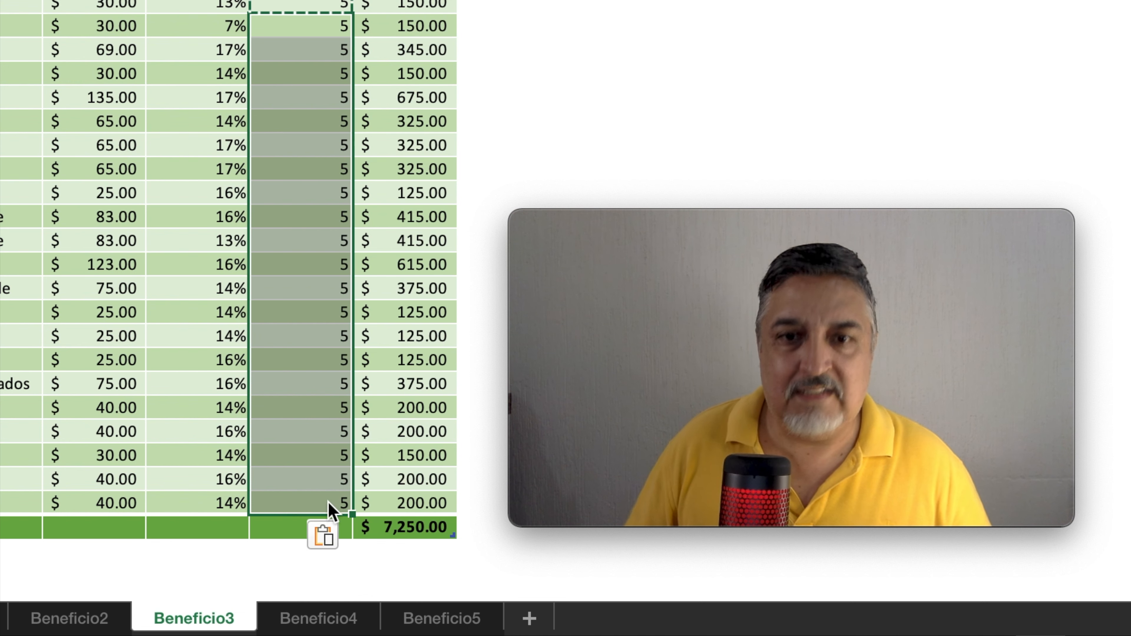
pyautogui.press('Escape')
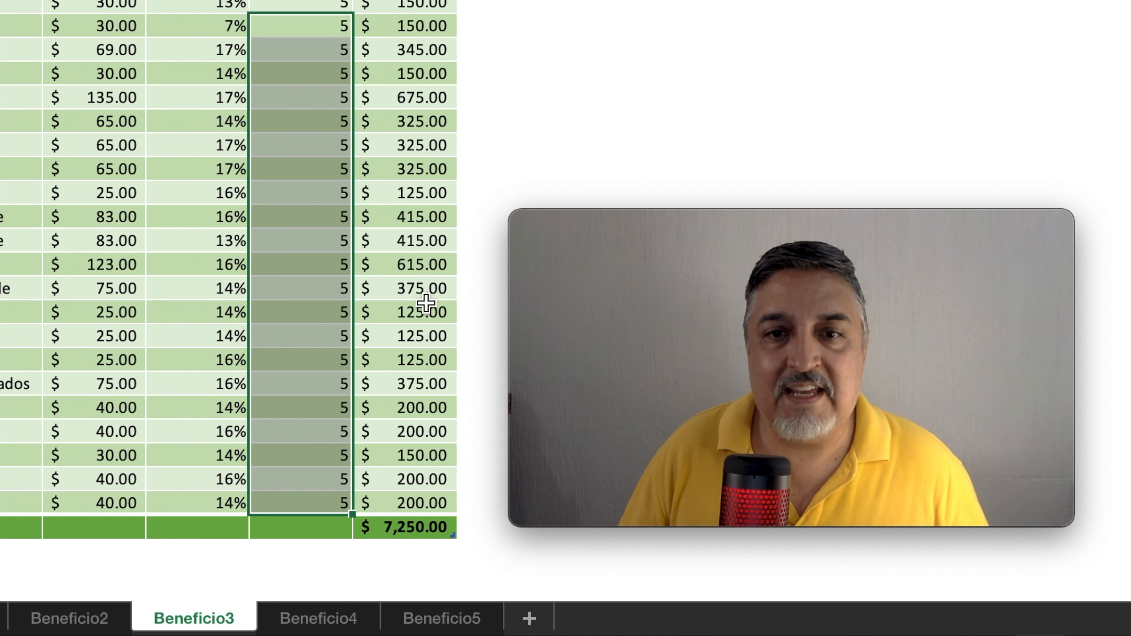
pyautogui.click(428, 537)
pyautogui.click(415, 506)
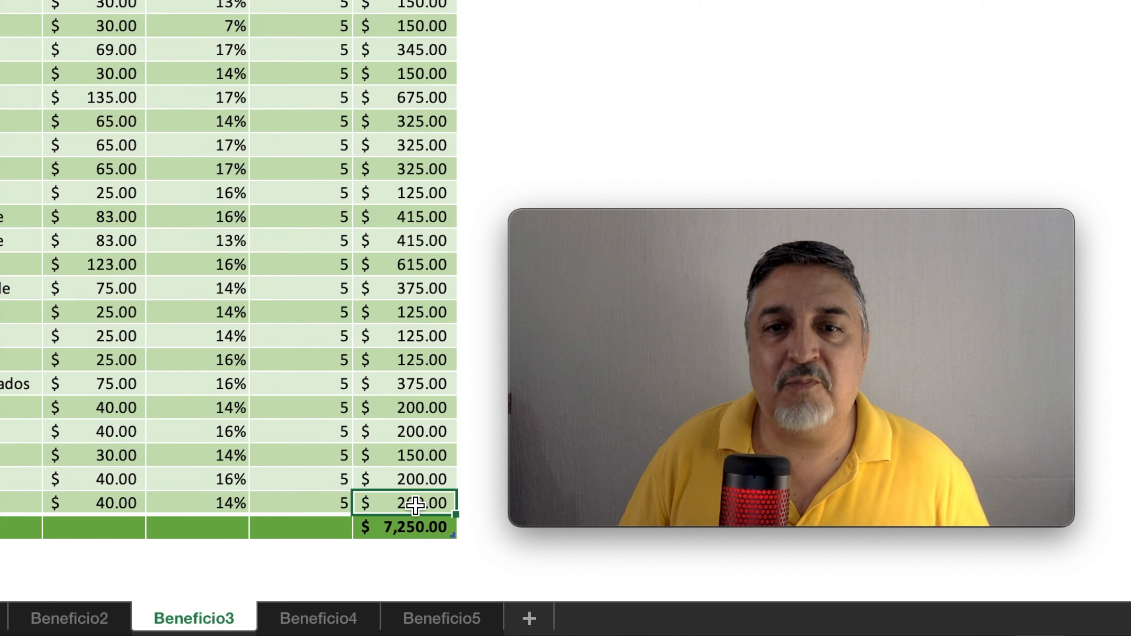
pyautogui.click(420, 538)
pyautogui.click(422, 500)
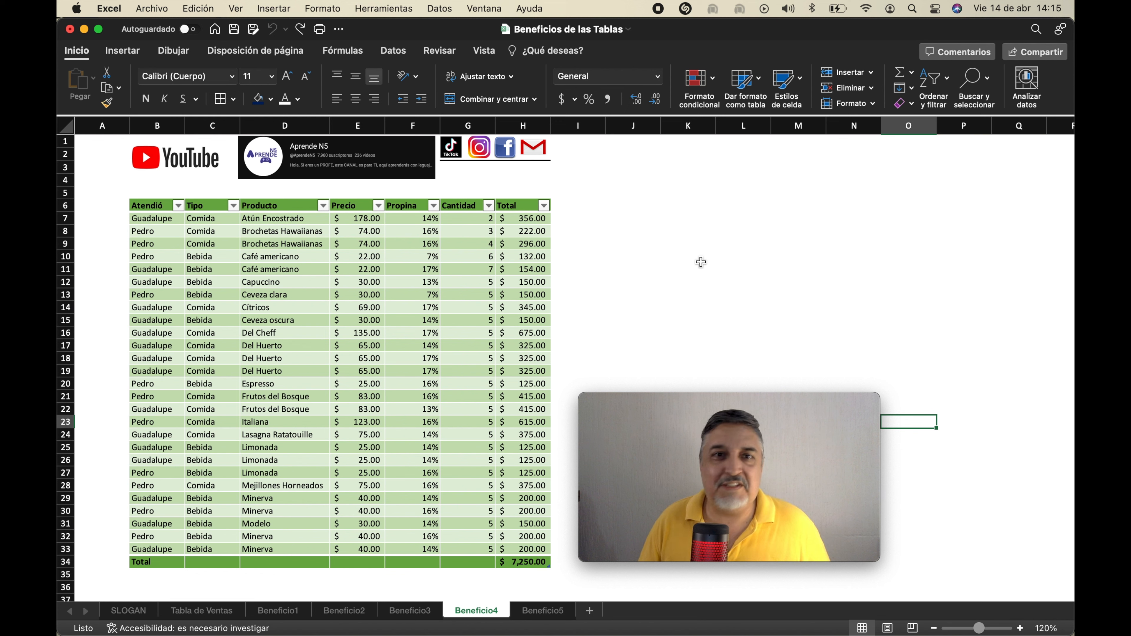
# Step: Select the whole Propina column of the sales table and move it to after the Total column
pyautogui.click(405, 208)
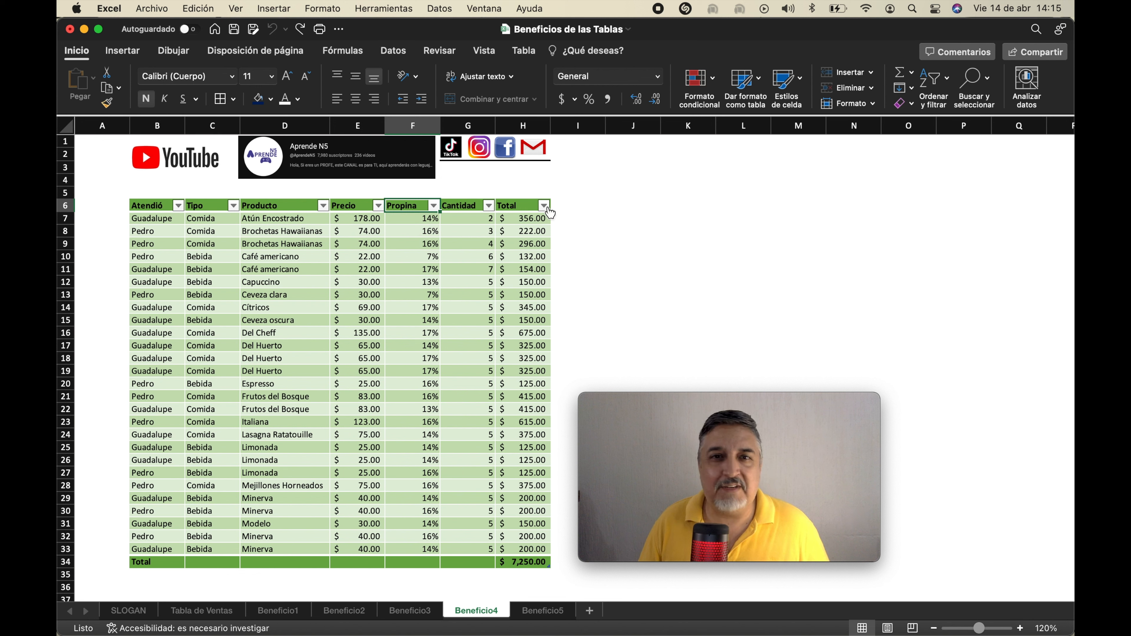
pyautogui.click(412, 308)
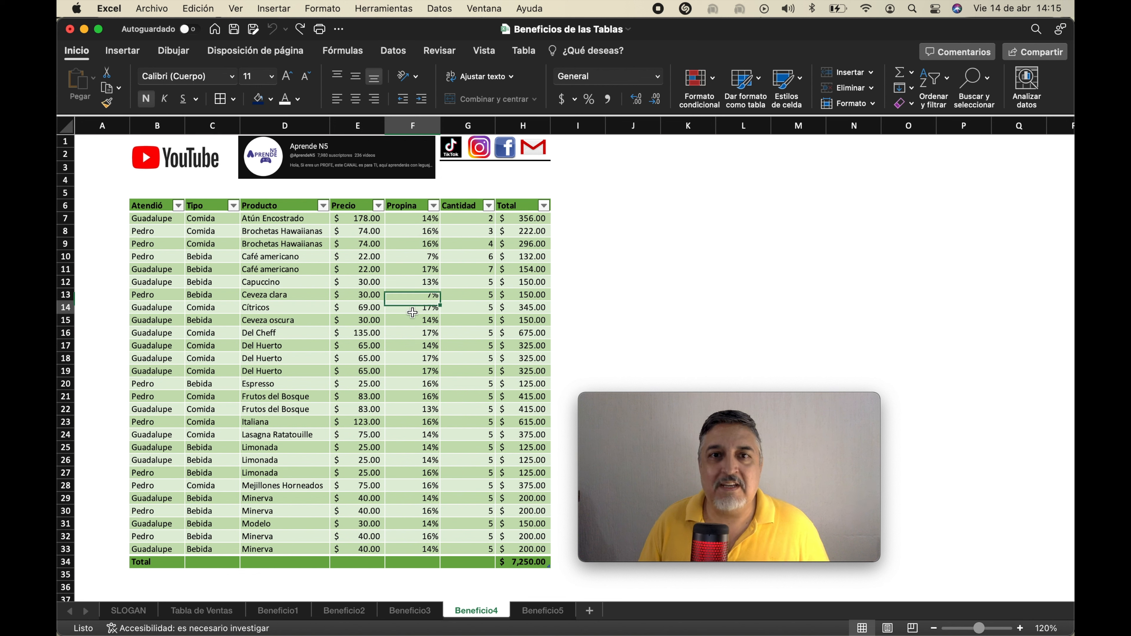
pyautogui.click(407, 207)
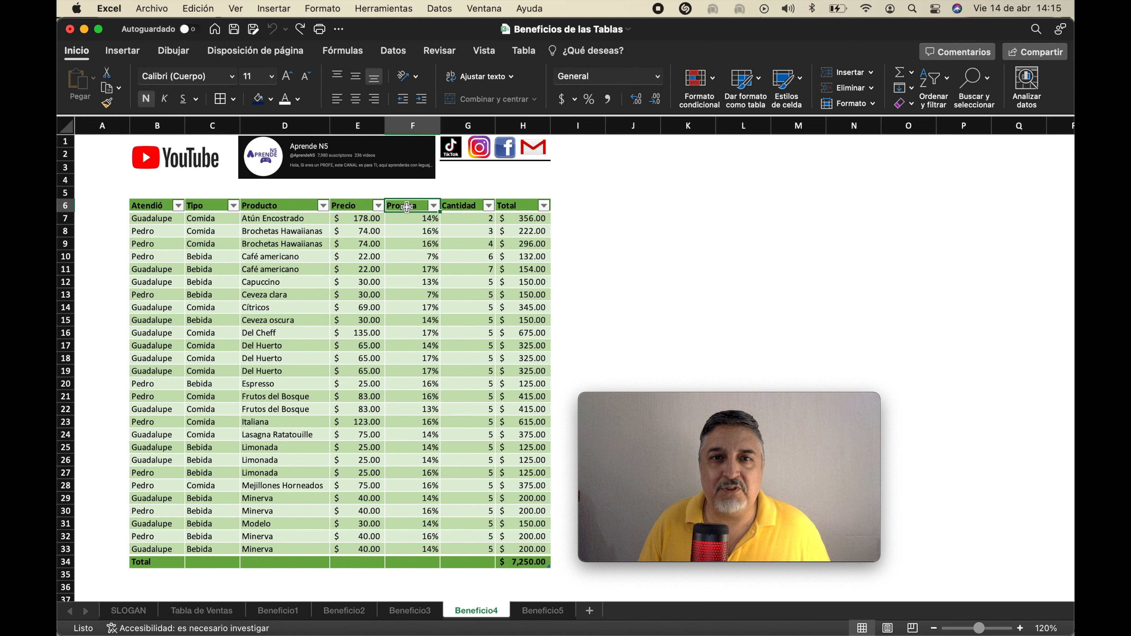
pyautogui.click(410, 199)
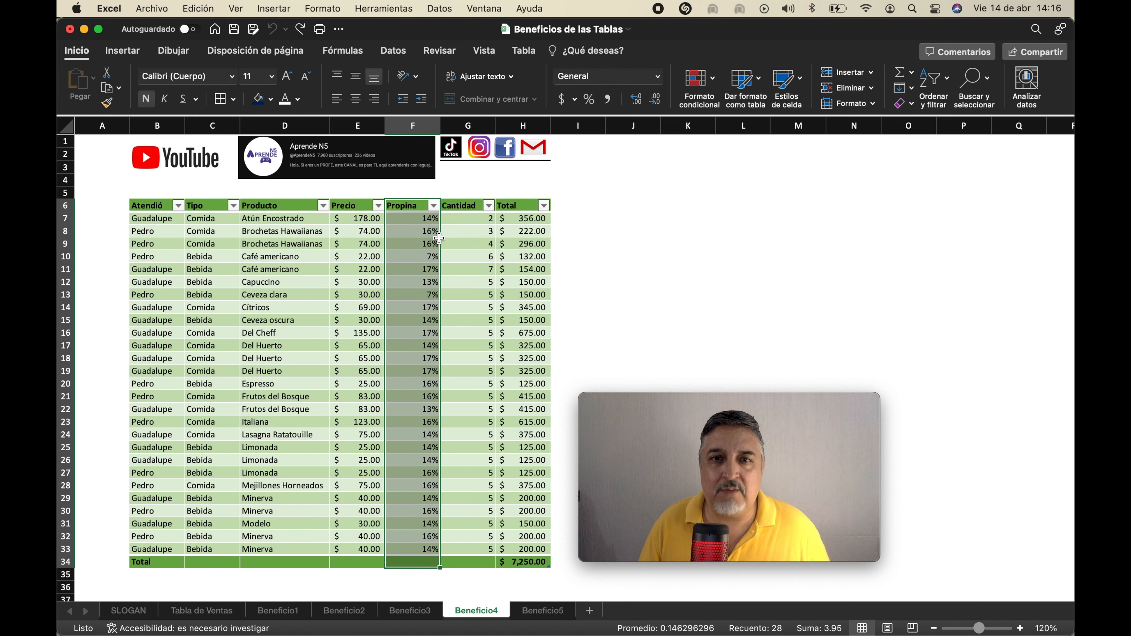
pyautogui.moveTo(441, 239); pyautogui.dragTo(526, 245)
pyautogui.click(613, 252)
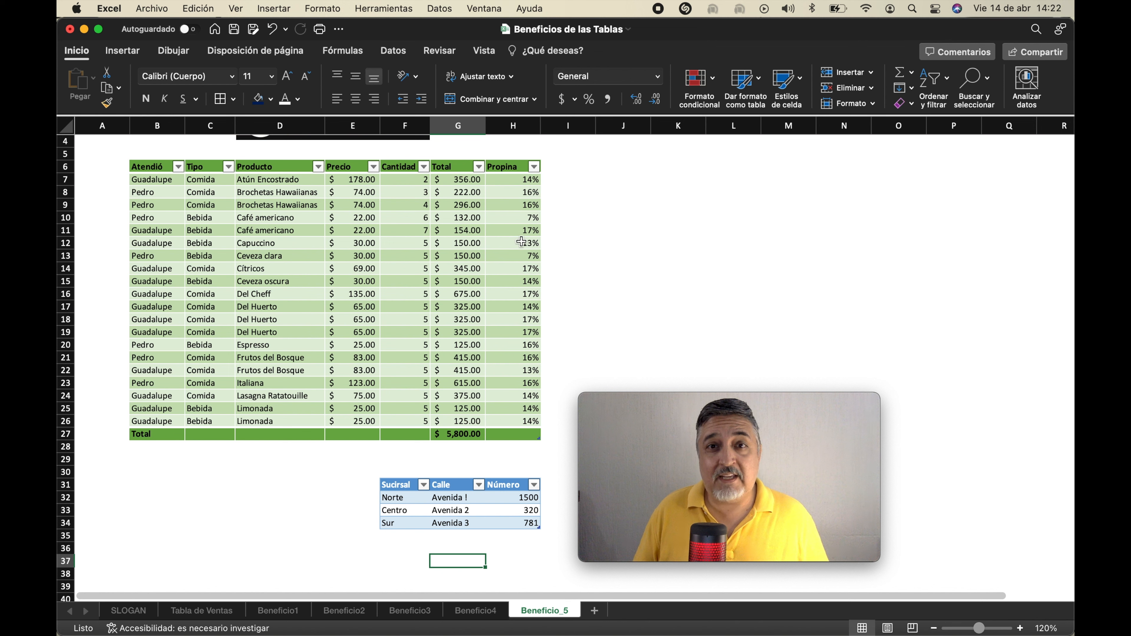
# Step: Delete only the sales table's Propina column, keeping the Número column of the branch table below it intact
pyautogui.scroll(-1, 509, 263)
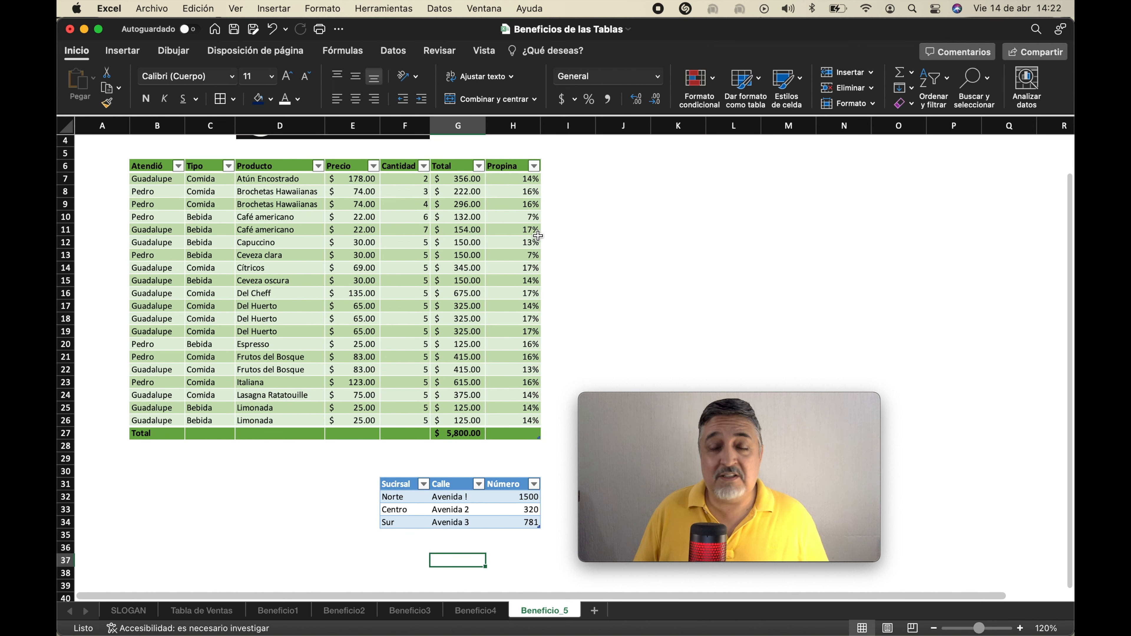
pyautogui.click(514, 133)
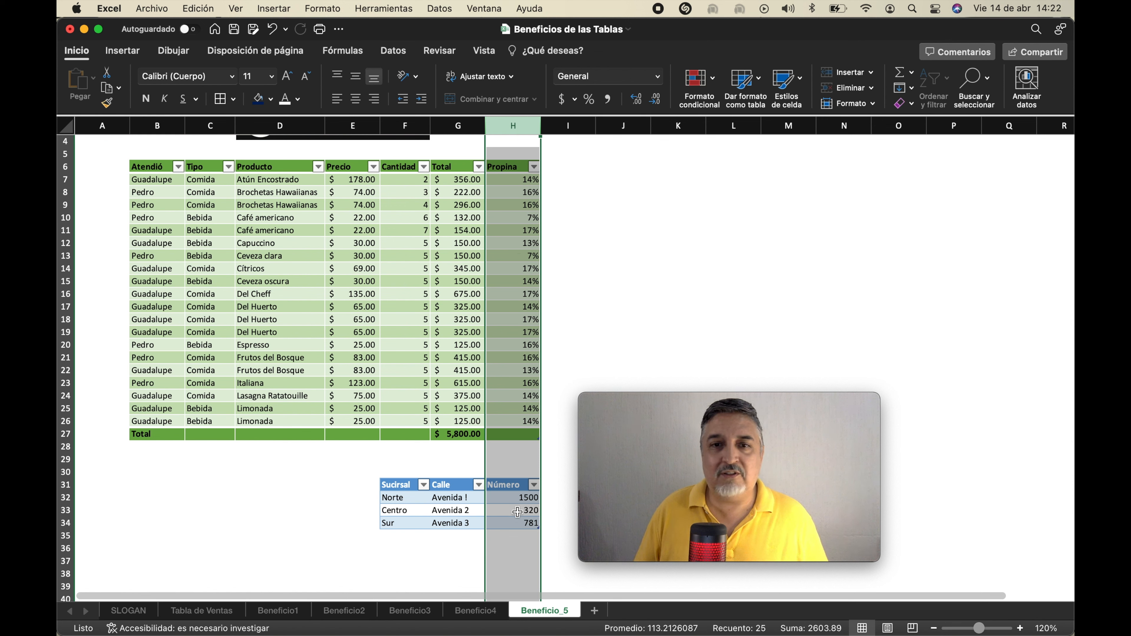
pyautogui.click(576, 319)
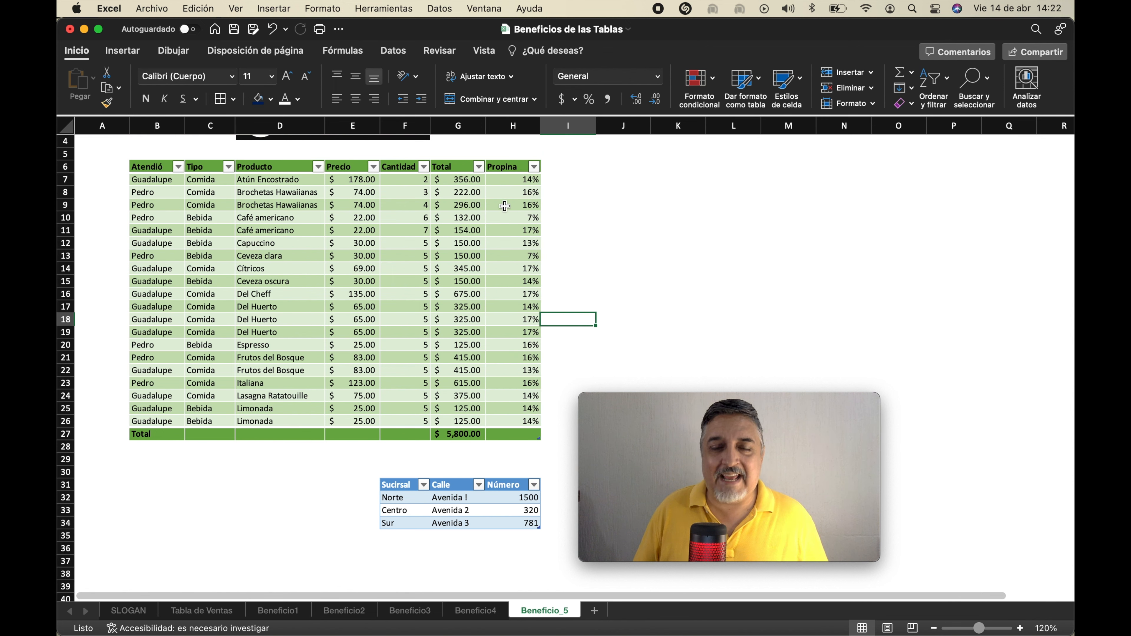
pyautogui.rightClick(508, 181)
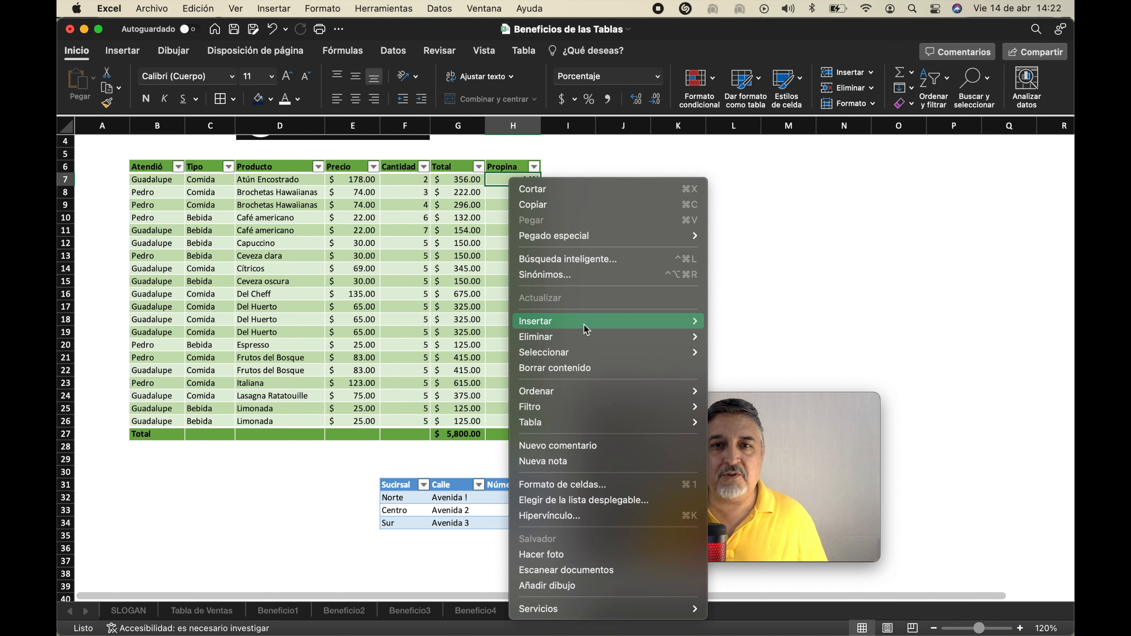
pyautogui.moveTo(589, 335)
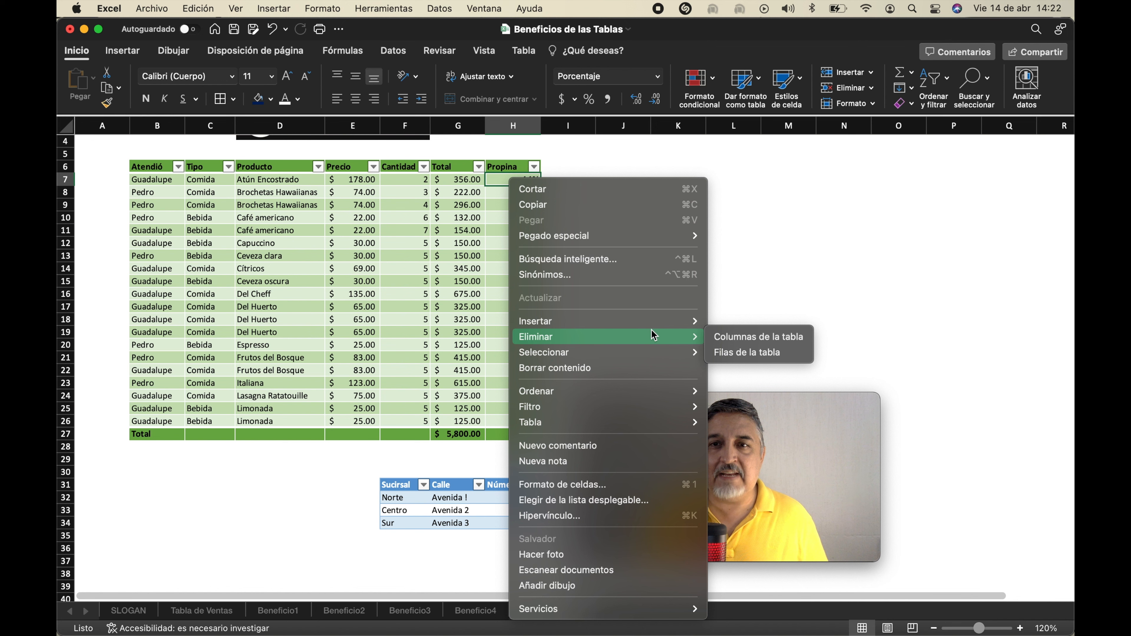
pyautogui.click(731, 337)
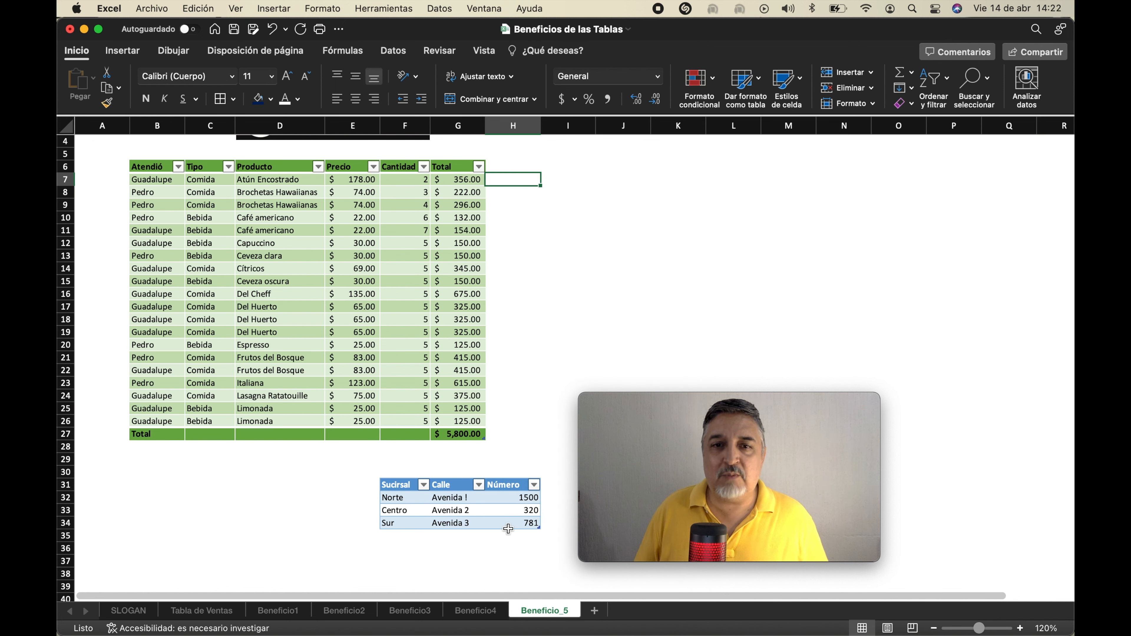
pyautogui.click(496, 557)
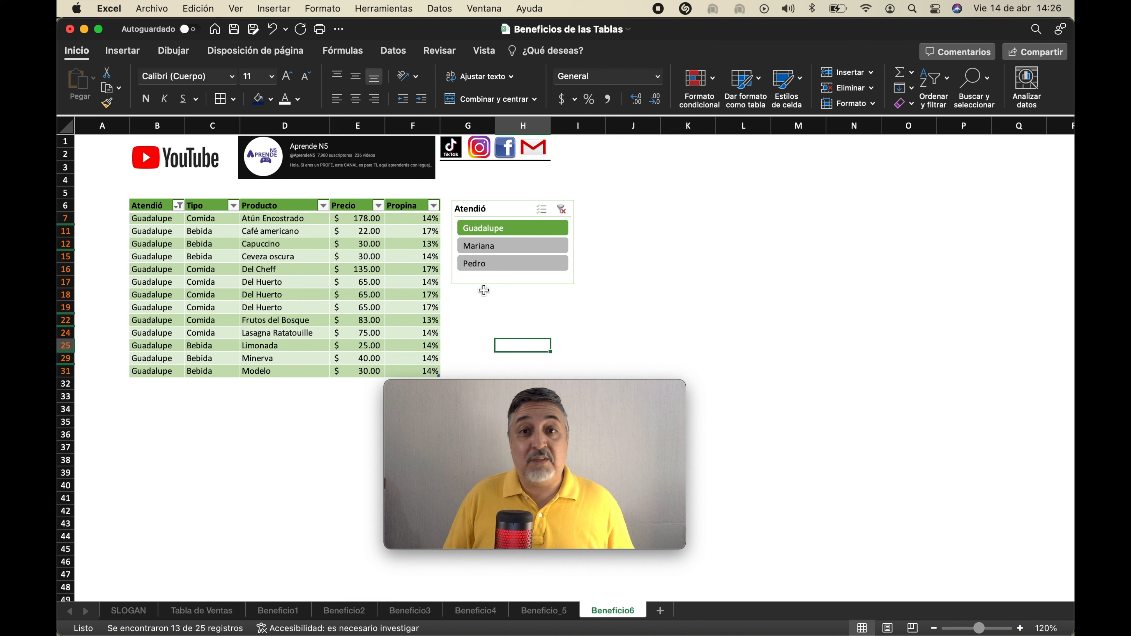
# Step: Filter the sales table by one attendant after another with the Atendió slicer, ending on the last attendant listed
pyautogui.click(501, 244)
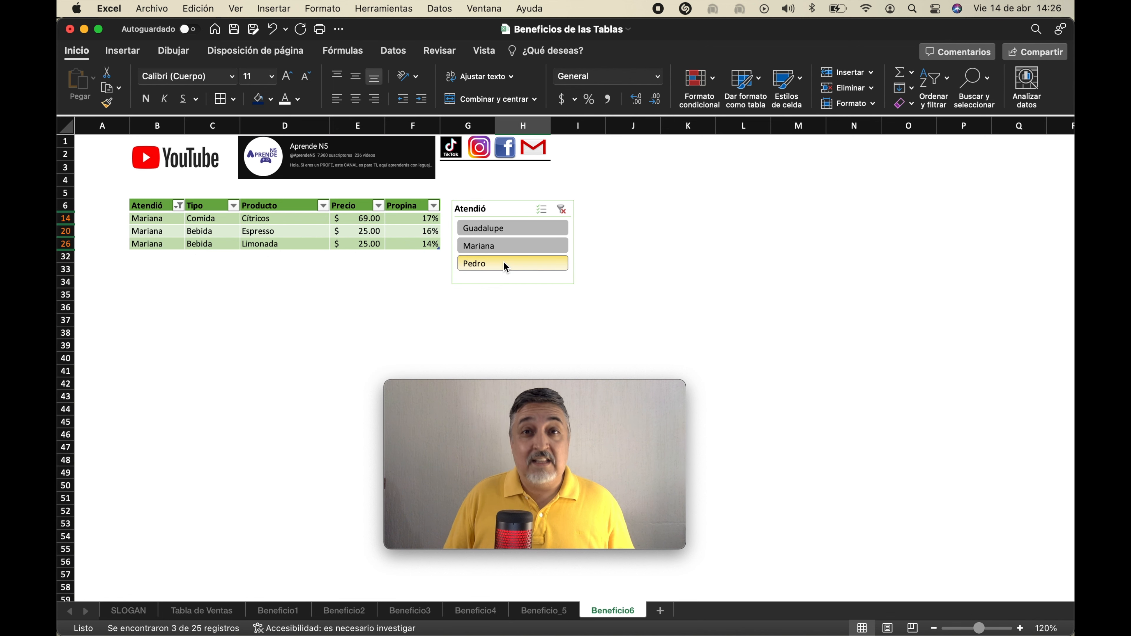
pyautogui.click(504, 262)
pyautogui.click(506, 249)
pyautogui.click(506, 228)
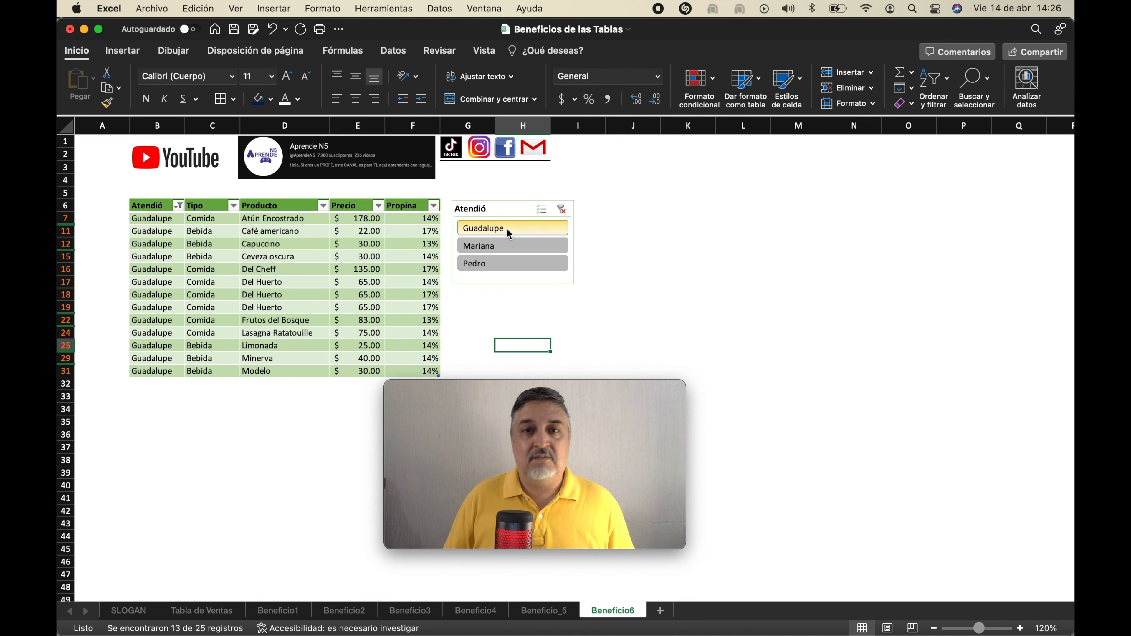
pyautogui.click(494, 244)
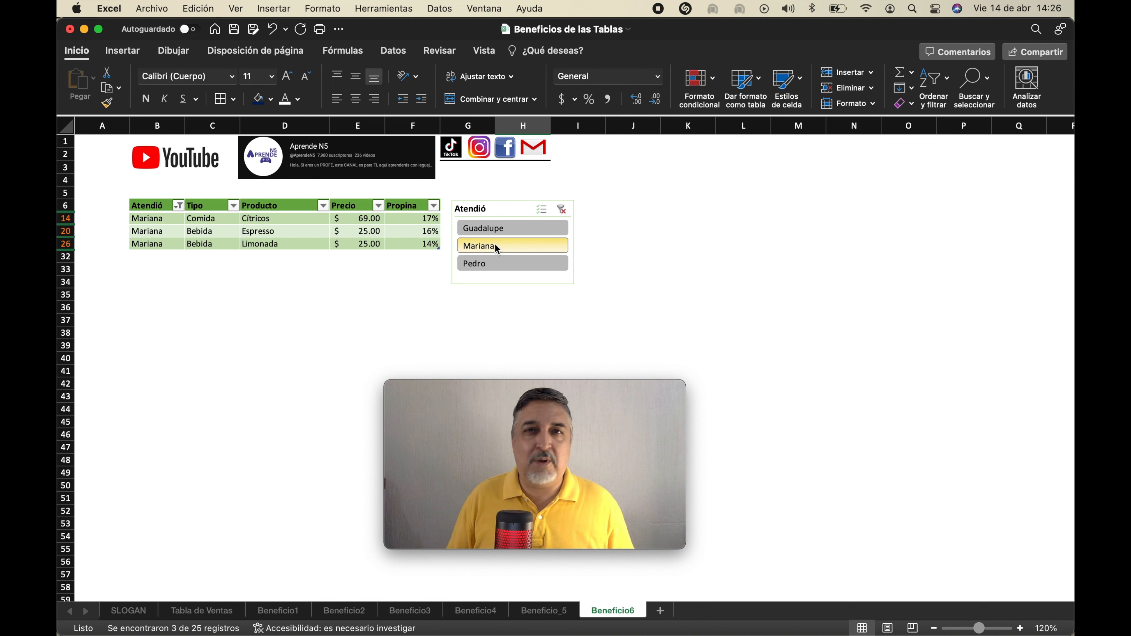
pyautogui.click(508, 264)
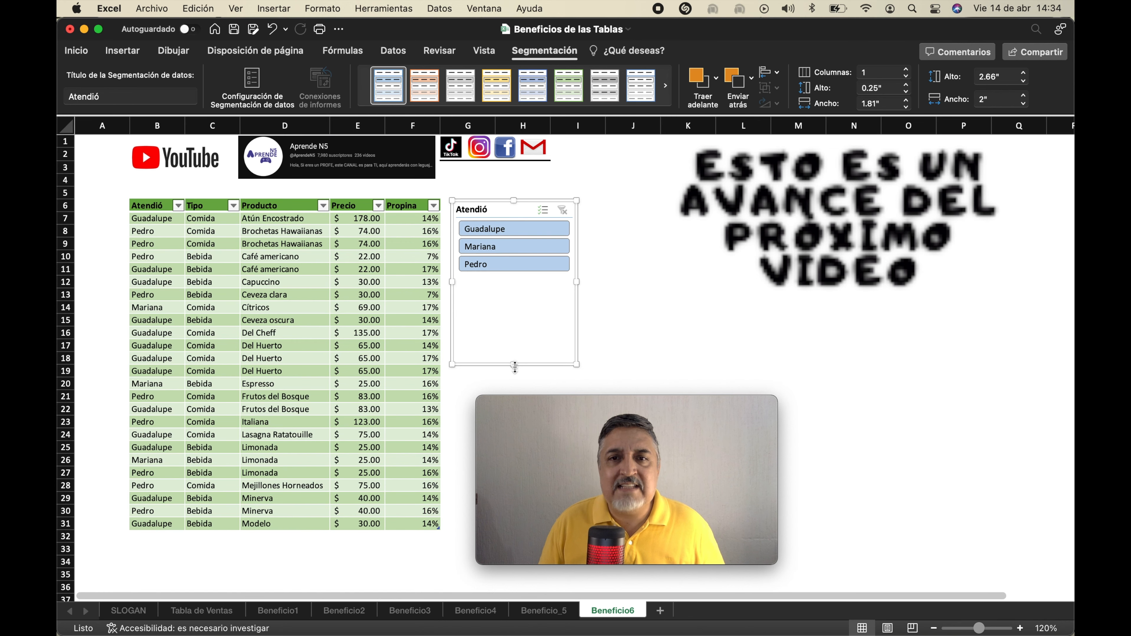
# Step: Shorten the Atendió slicer to a height of 1.33" and apply the dark green slicer style
pyautogui.moveTo(514, 366); pyautogui.dragTo(524, 284)
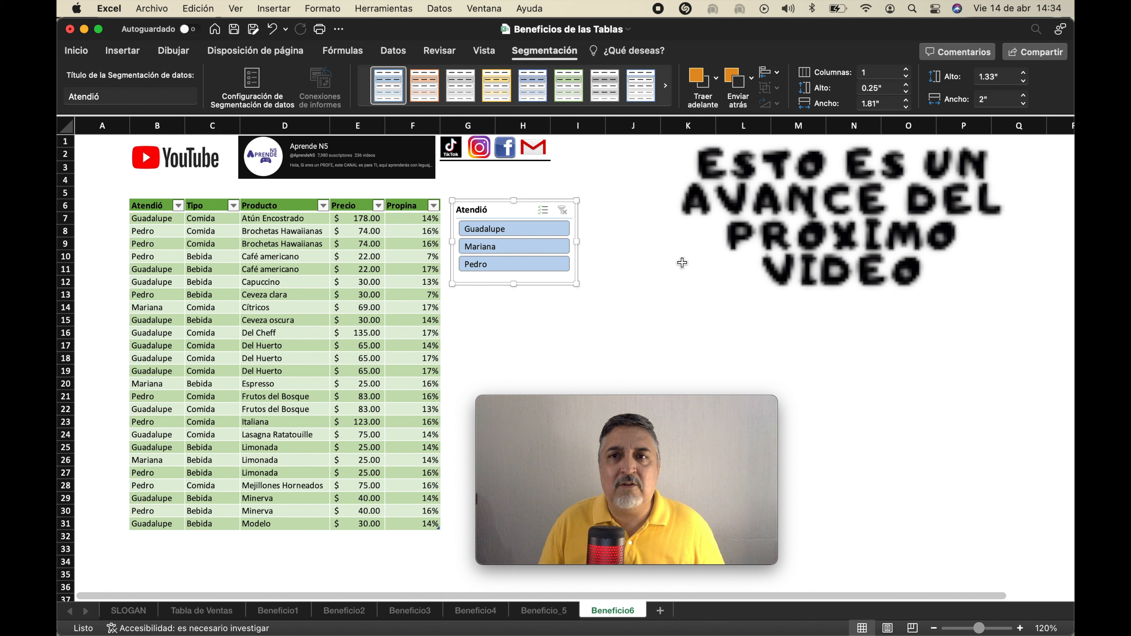
pyautogui.press('Escape')
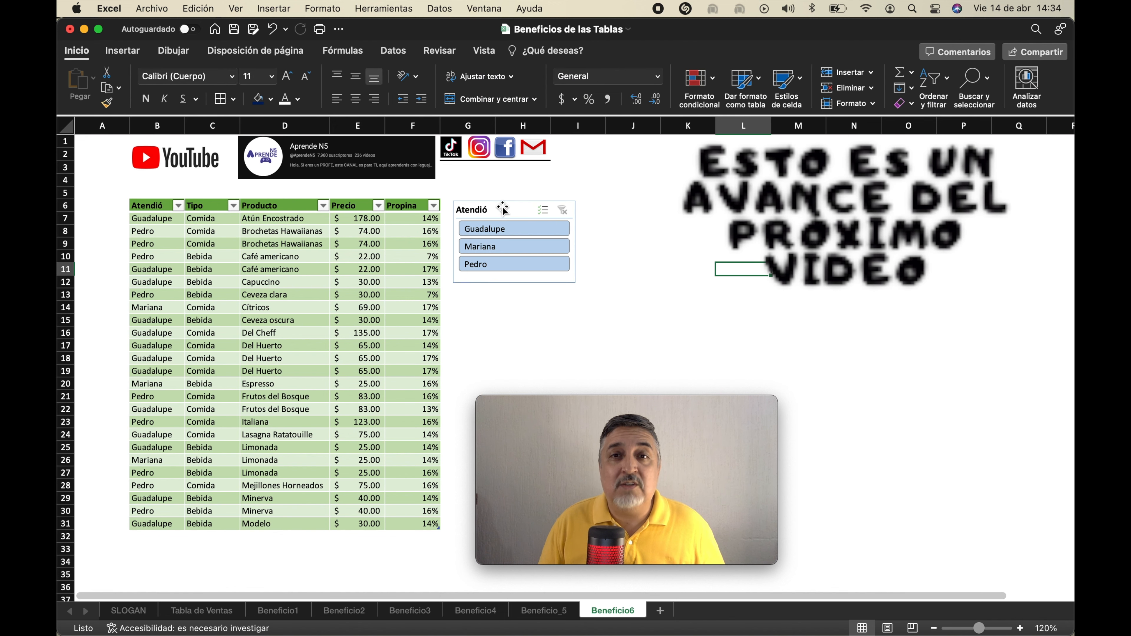
pyautogui.click(503, 210)
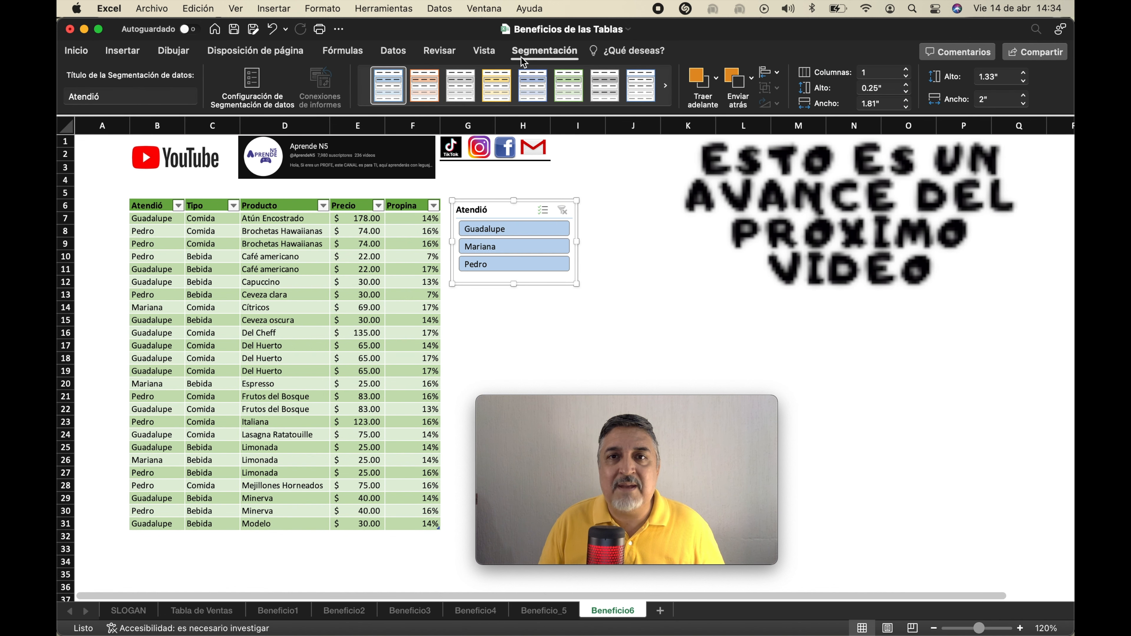
pyautogui.click(510, 112)
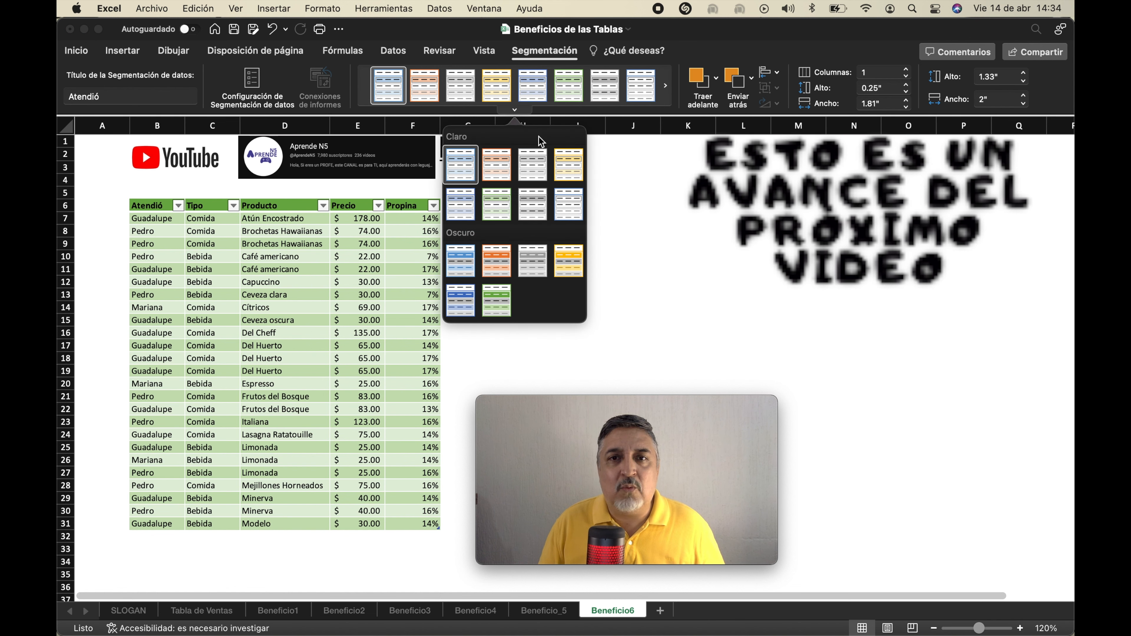
pyautogui.click(502, 301)
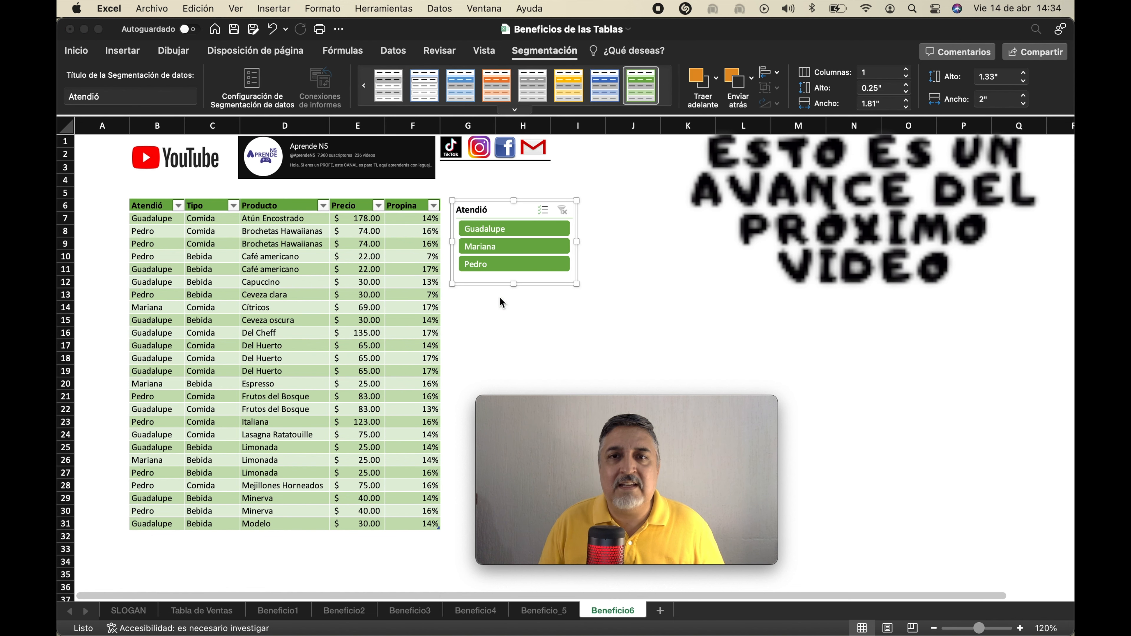
pyautogui.press('Escape')
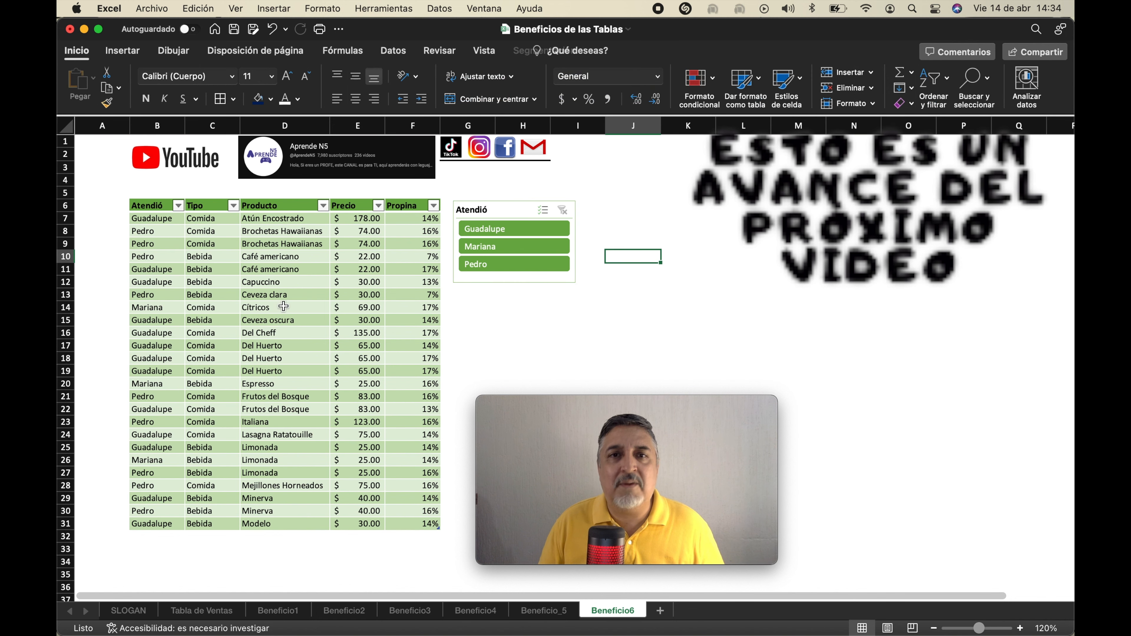
pyautogui.click(602, 331)
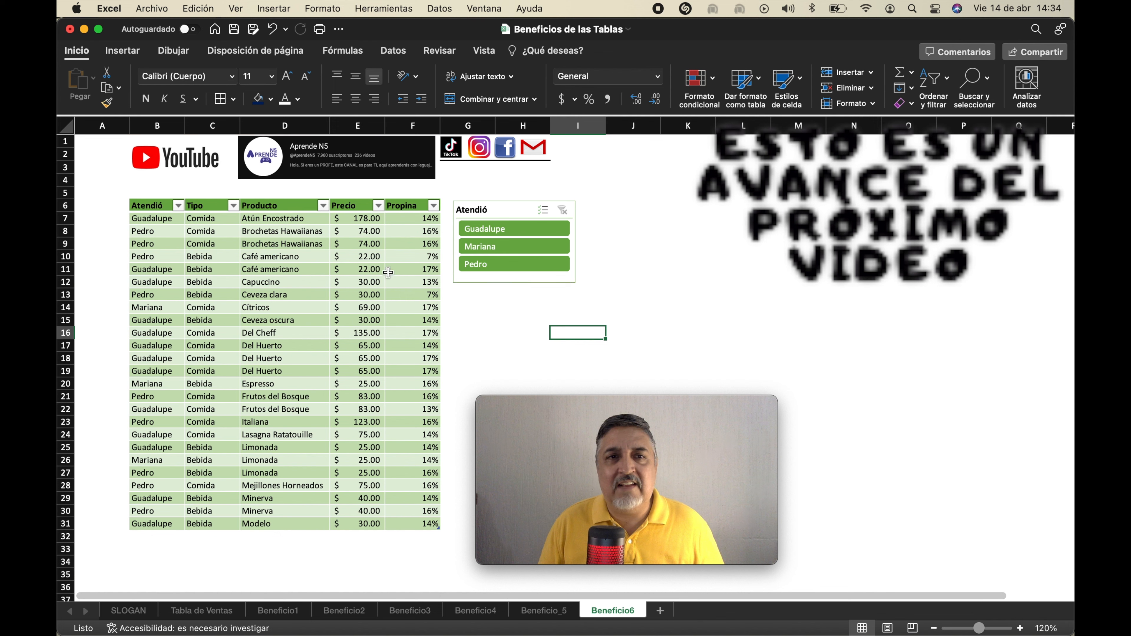
pyautogui.moveTo(69, 198); pyautogui.dragTo(69, 214)
pyautogui.moveTo(487, 212)
pyautogui.mouseDown()
pyautogui.moveTo(213, 188)
pyautogui.moveTo(502, 223)
pyautogui.moveTo(501, 198)
pyautogui.mouseUp()
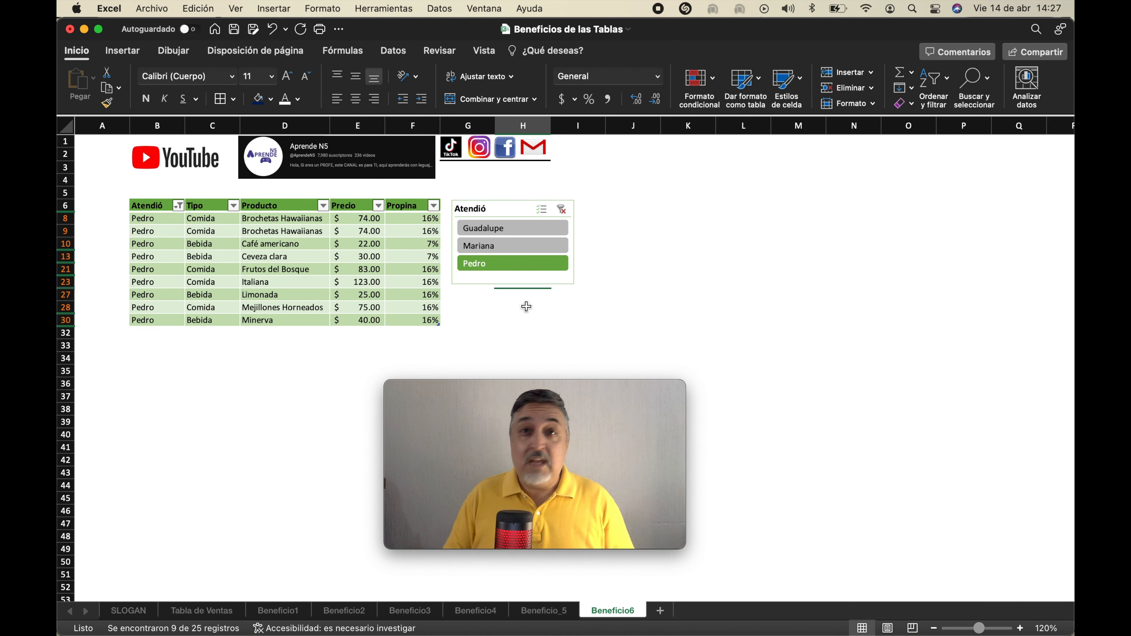